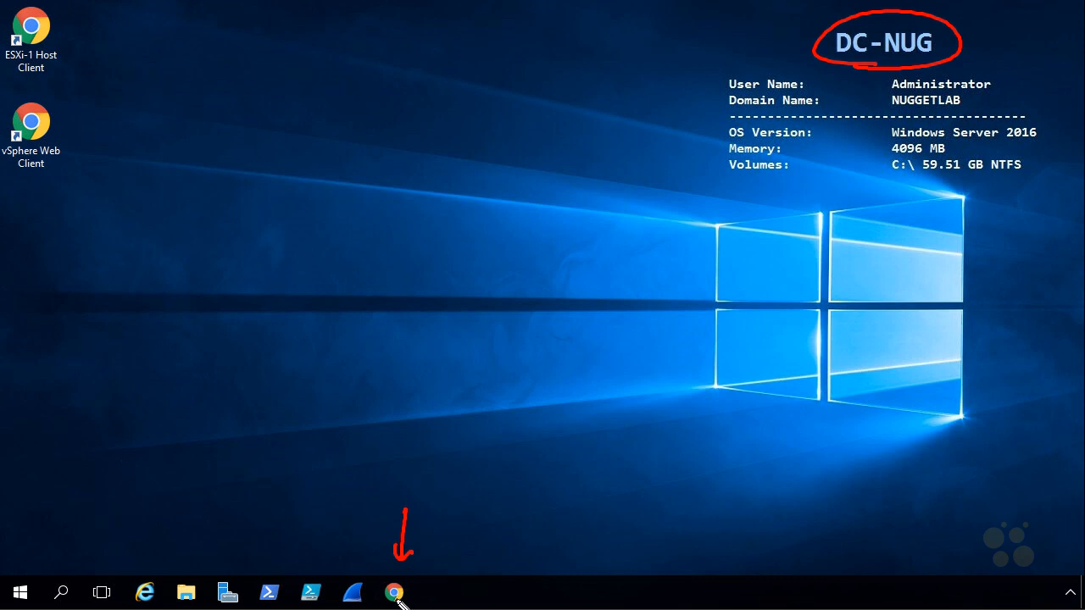
{"action": "left_click_drag", "start_coordinate": [118, 86], "coordinate": [73, 112]}
{"action": "mouse_move", "coordinate": [73, 224]}
{"action": "left_mouse_down"}
{"action": "mouse_move", "coordinate": [54, 175]}
{"action": "mouse_move", "coordinate": [78, 193]}
{"action": "left_mouse_up"}
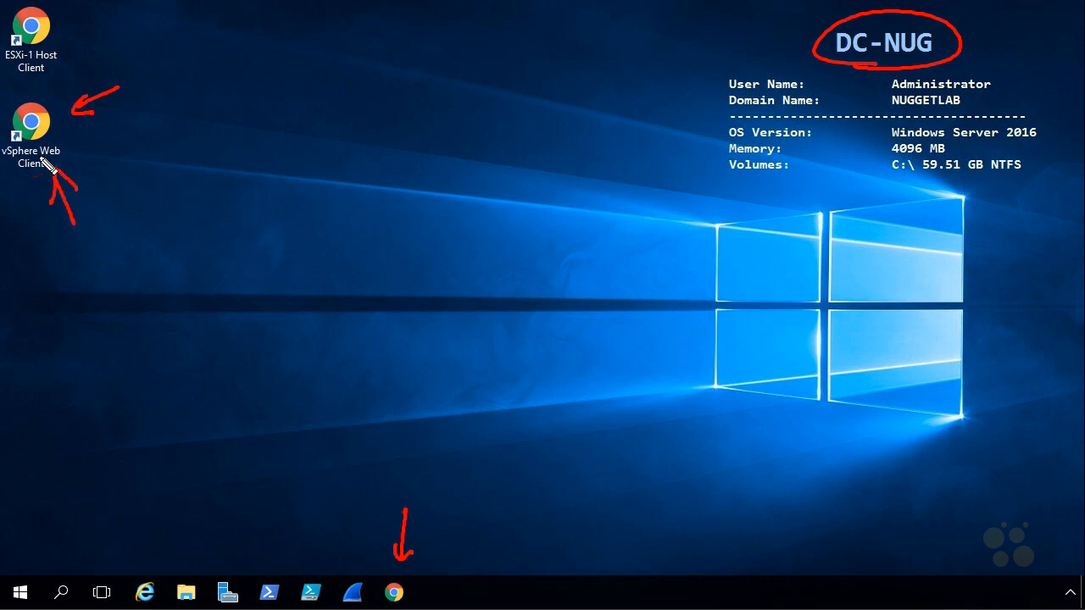
{"action": "key", "text": "Escape"}
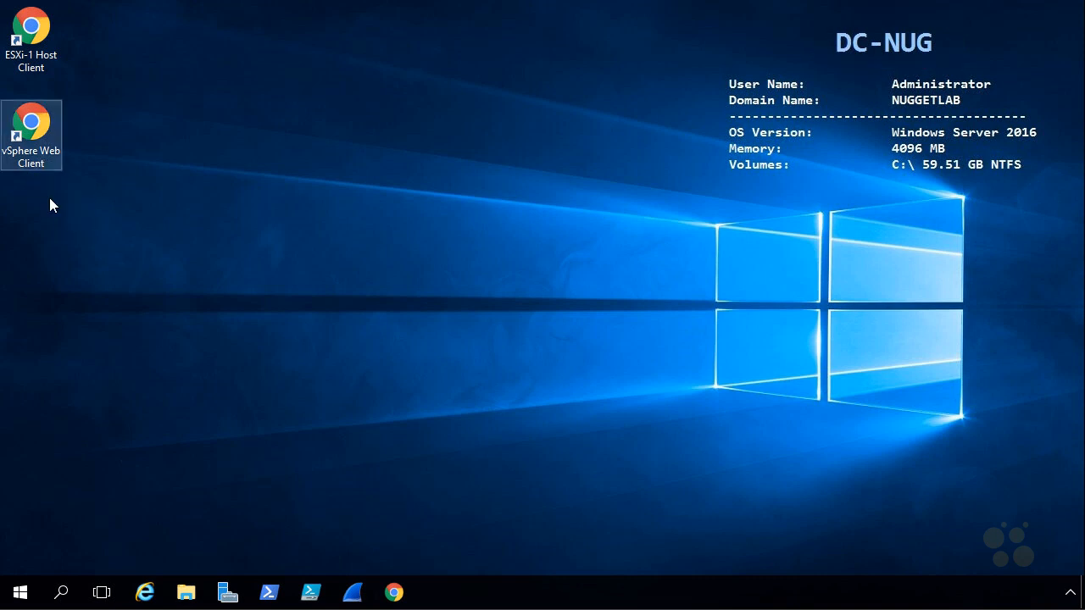
Check the URL in the properties of the vSphere Web Client desktop shortcut, closing the dialog without changes.
{"action": "double_click", "coordinate": [43, 130]}
{"action": "right_click", "coordinate": [42, 129]}
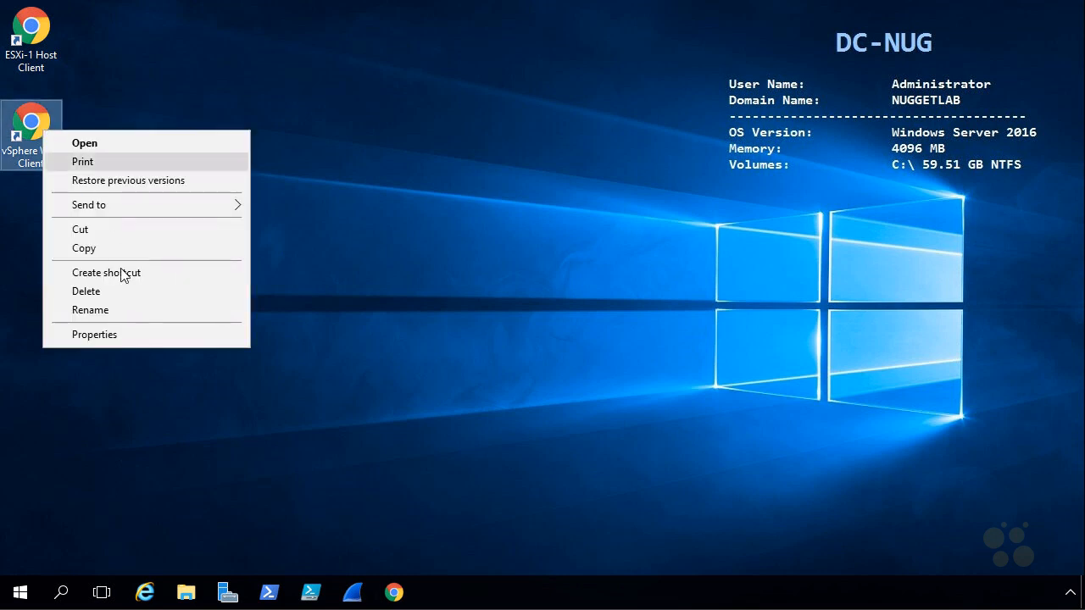
{"action": "left_click", "coordinate": [95, 335]}
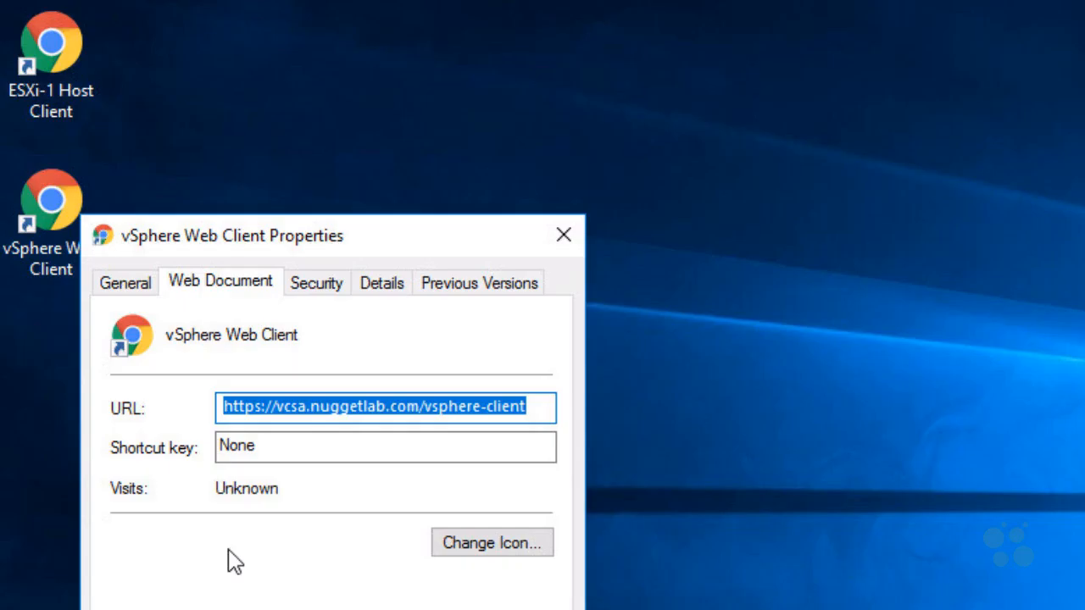
{"action": "key", "text": "ctrl+2"}
{"action": "left_click_drag", "start_coordinate": [216, 583], "coordinate": [237, 579]}
{"action": "left_click_drag", "start_coordinate": [226, 423], "coordinate": [546, 424]}
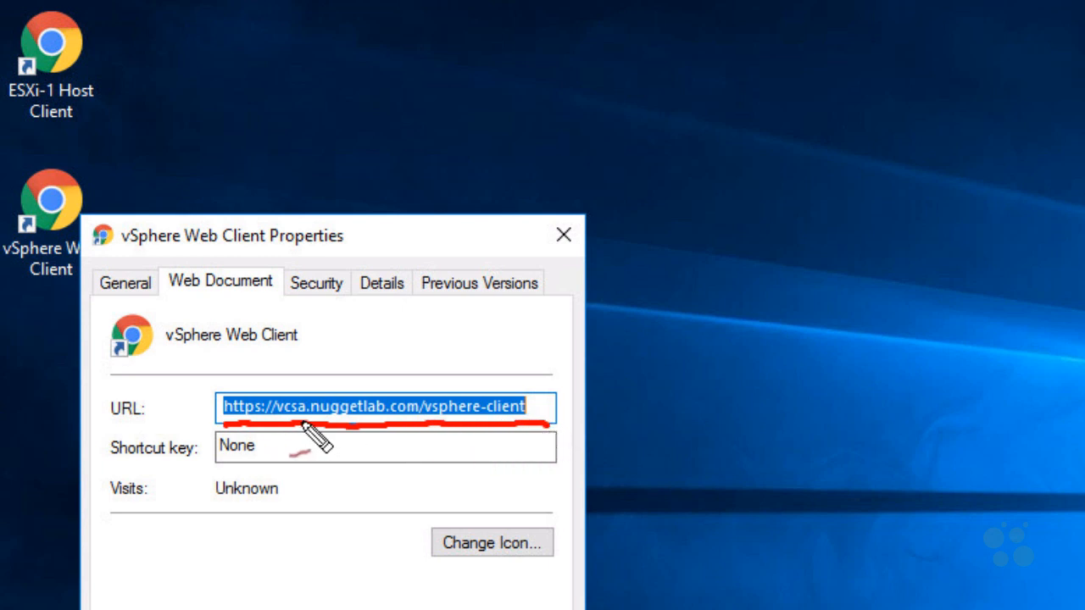
{"action": "mouse_move", "coordinate": [416, 337]}
{"action": "left_mouse_down"}
{"action": "mouse_move", "coordinate": [412, 369]}
{"action": "mouse_move", "coordinate": [486, 356]}
{"action": "mouse_move", "coordinate": [560, 368]}
{"action": "mouse_move", "coordinate": [596, 338]}
{"action": "mouse_move", "coordinate": [635, 354]}
{"action": "mouse_move", "coordinate": [681, 347]}
{"action": "left_mouse_up"}
{"action": "left_click_drag", "start_coordinate": [441, 434], "coordinate": [449, 431]}
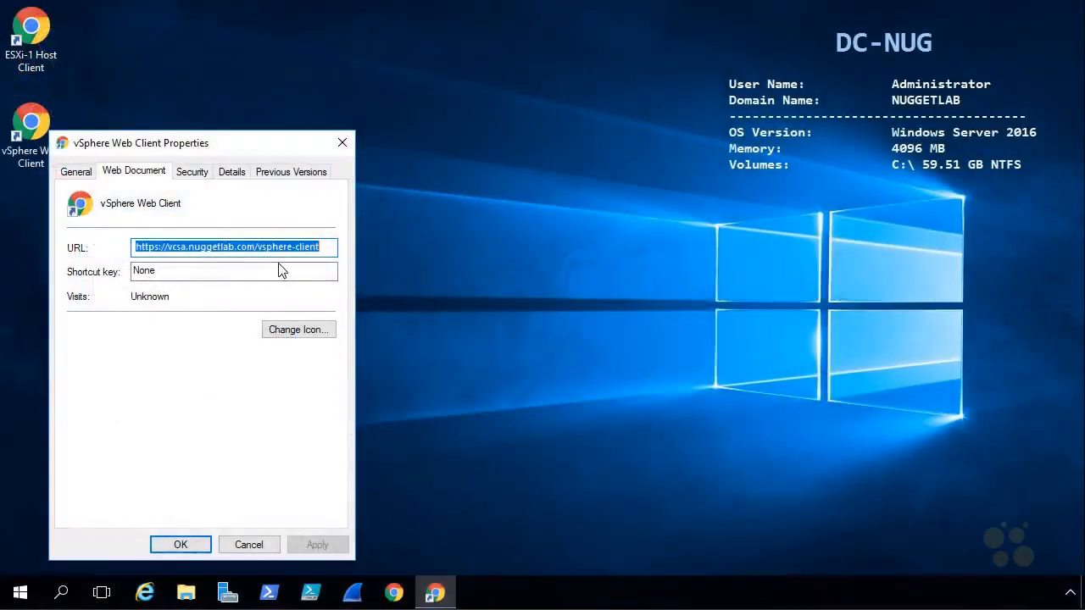
{"action": "left_click", "coordinate": [248, 544]}
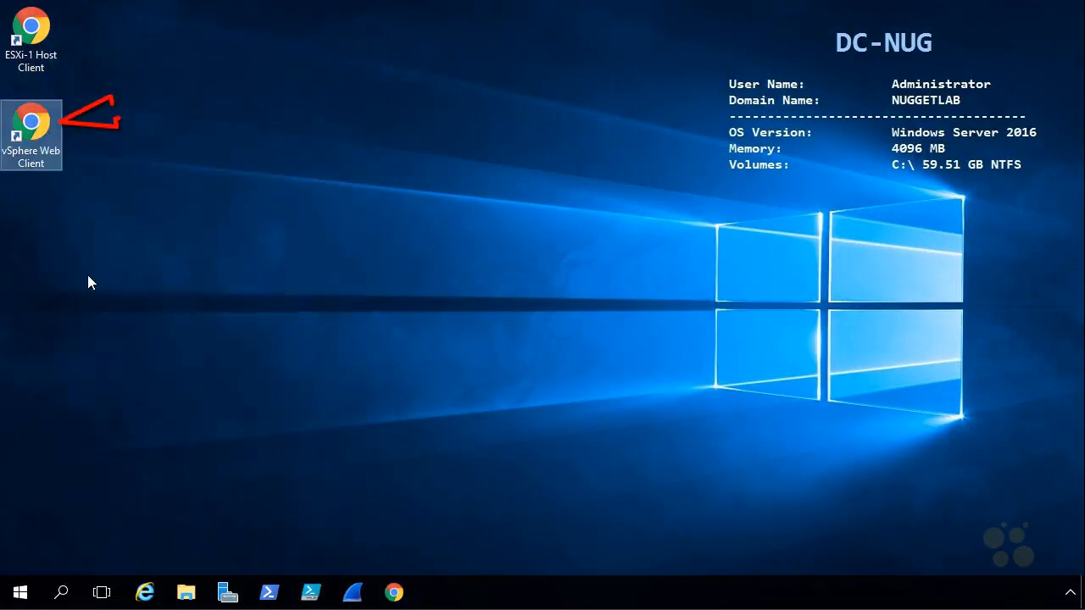
Open the vSphere Web Client full screen and log in with the vCenter administrator's user name and account password.
{"action": "double_click", "coordinate": [38, 125]}
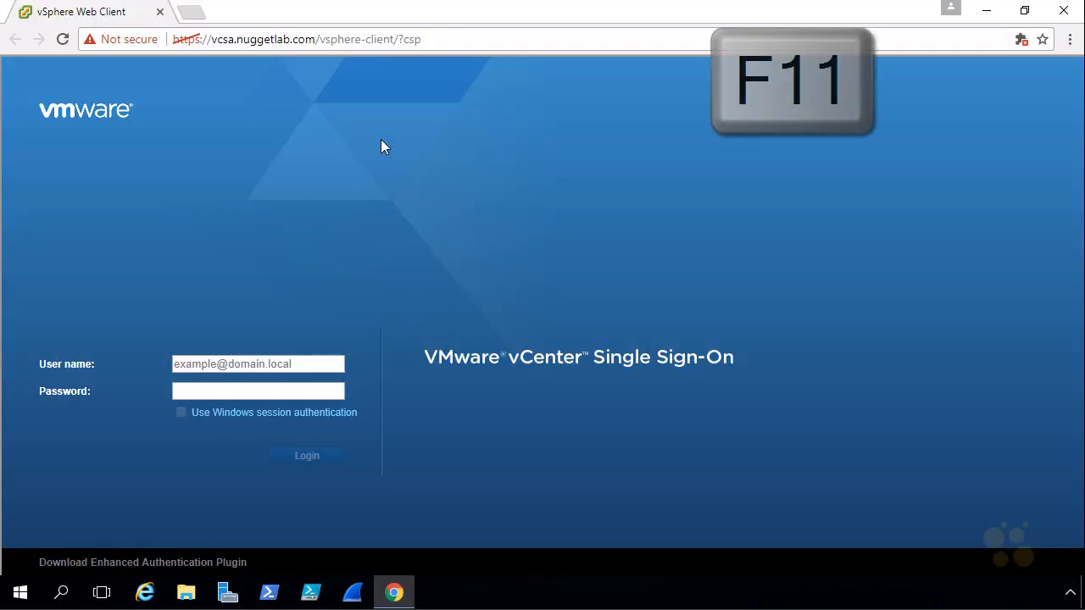
{"action": "key", "text": "F11"}
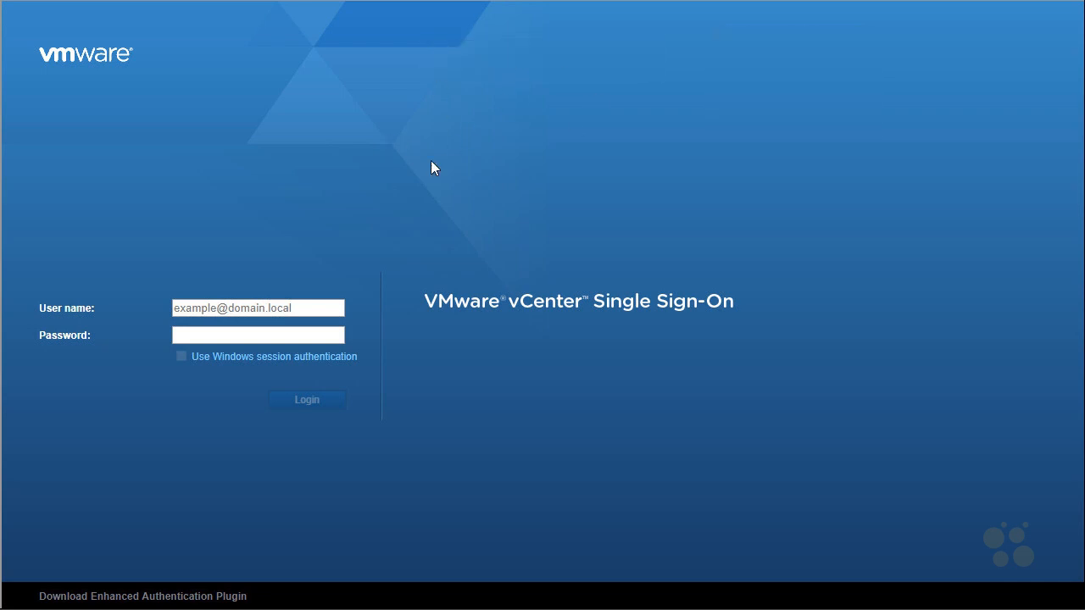
{"action": "left_click", "coordinate": [218, 308]}
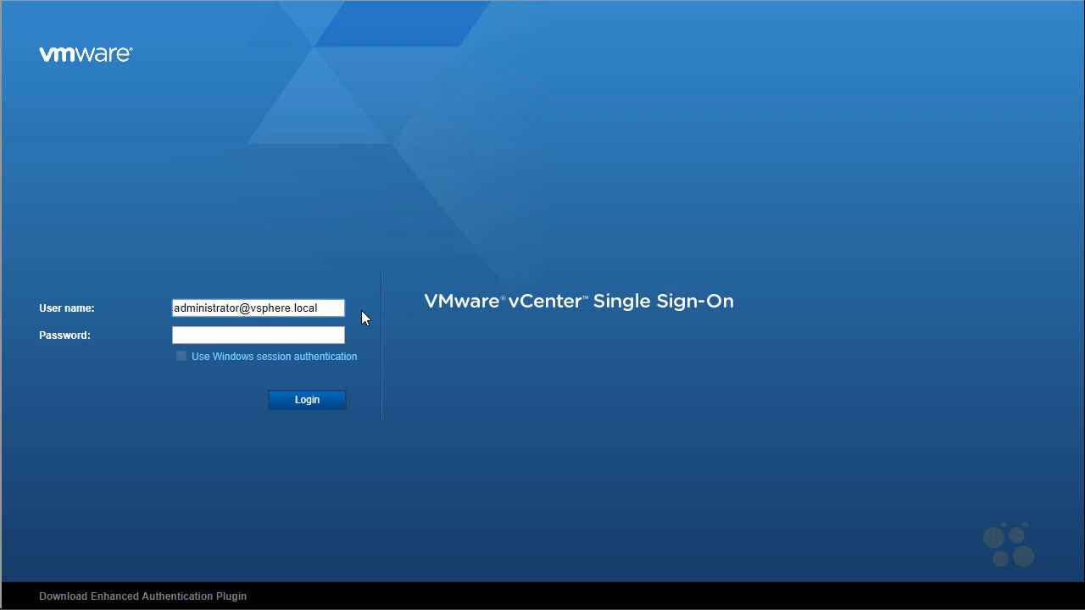
{"action": "left_click", "coordinate": [278, 337]}
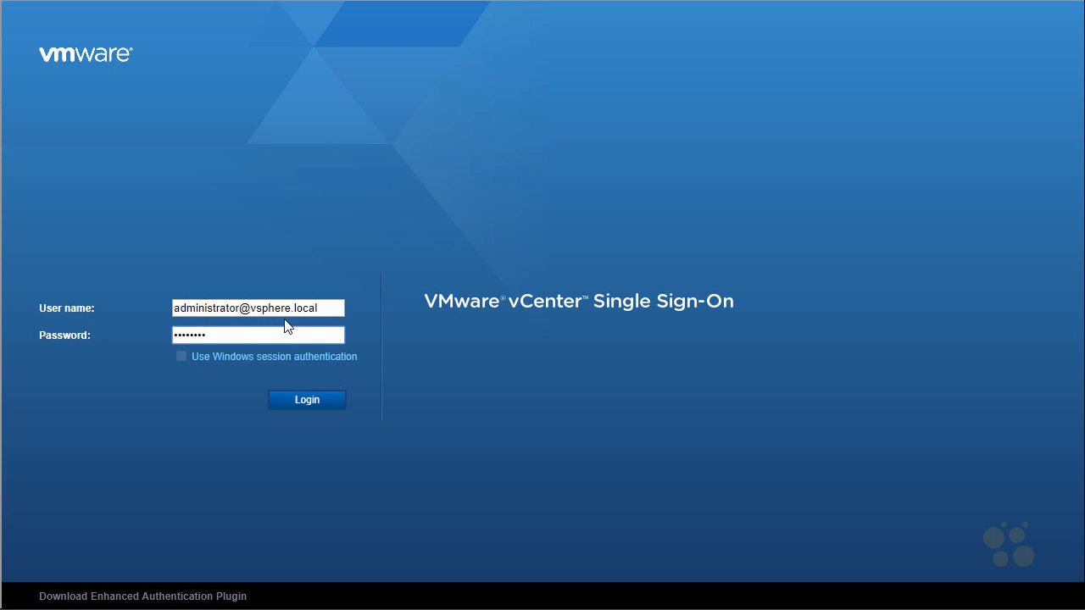
{"action": "left_click", "coordinate": [327, 409]}
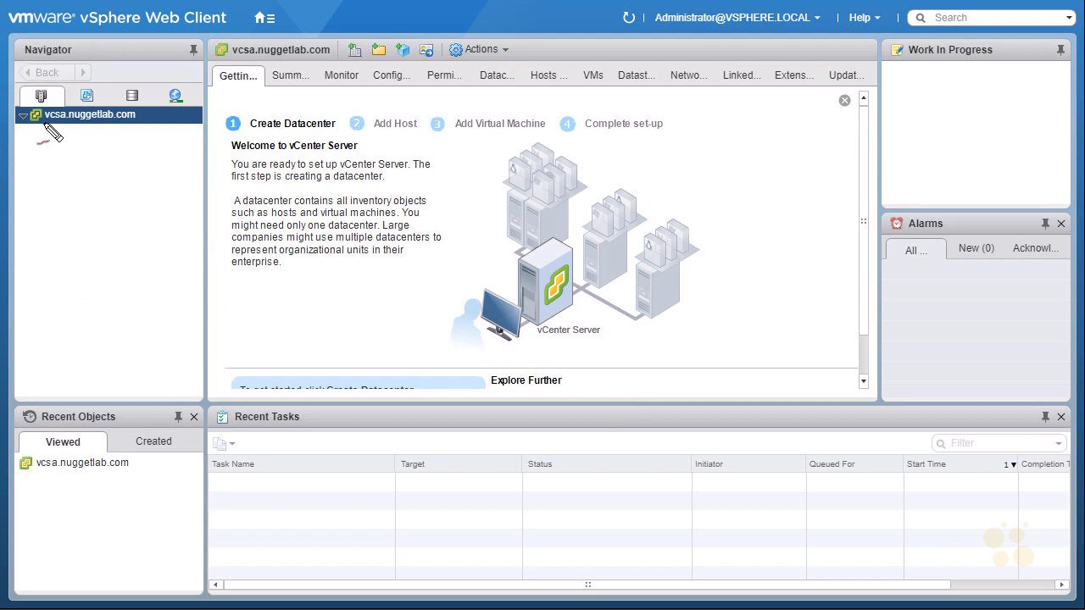
{"action": "left_click_drag", "start_coordinate": [45, 128], "coordinate": [66, 130]}
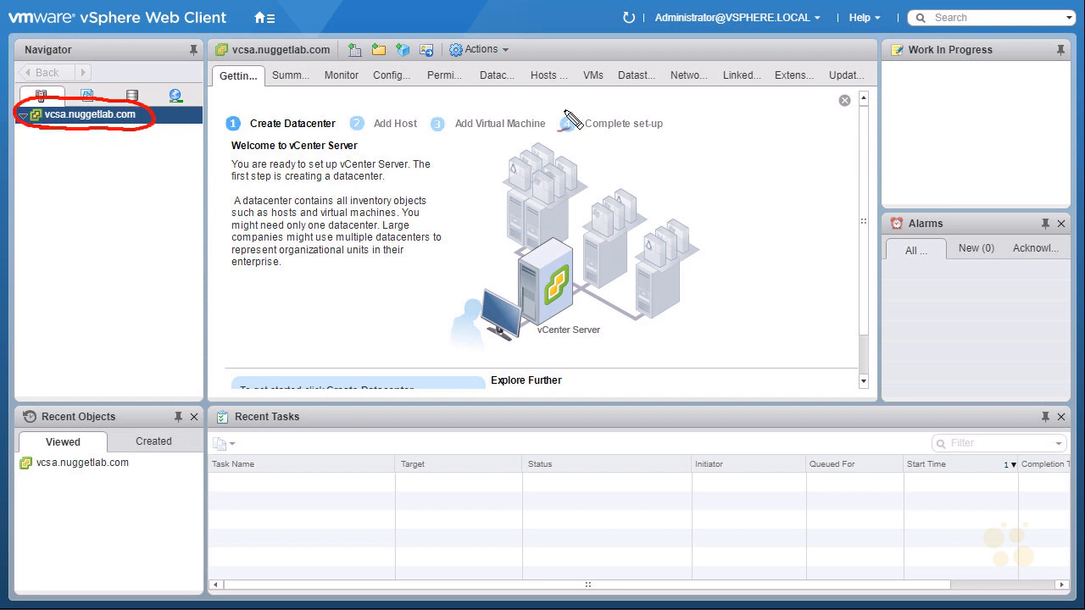
{"action": "left_click_drag", "start_coordinate": [228, 89], "coordinate": [232, 88]}
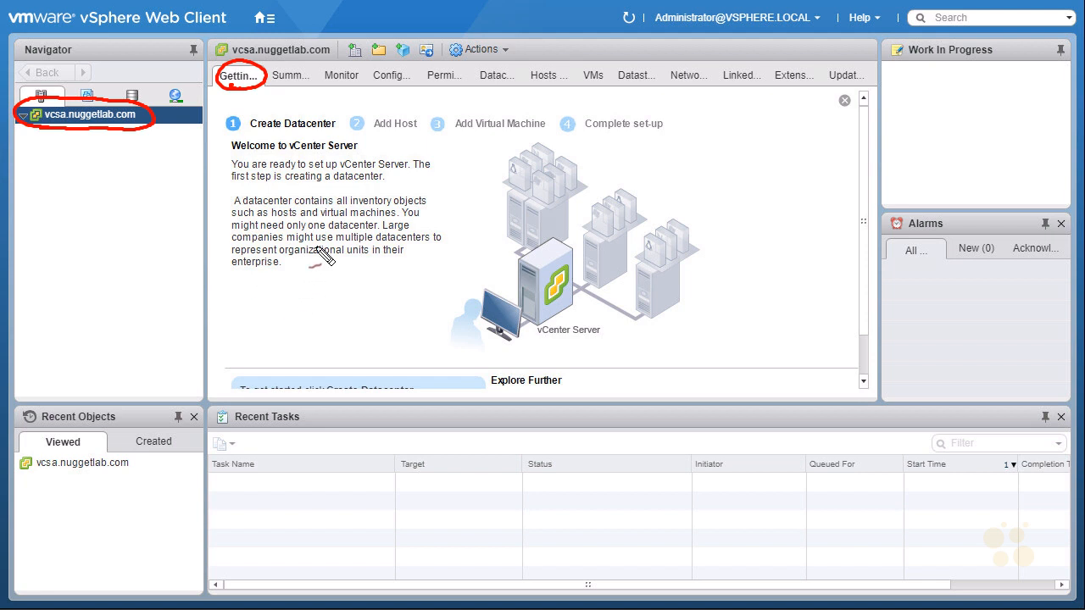
{"action": "key", "text": "Escape"}
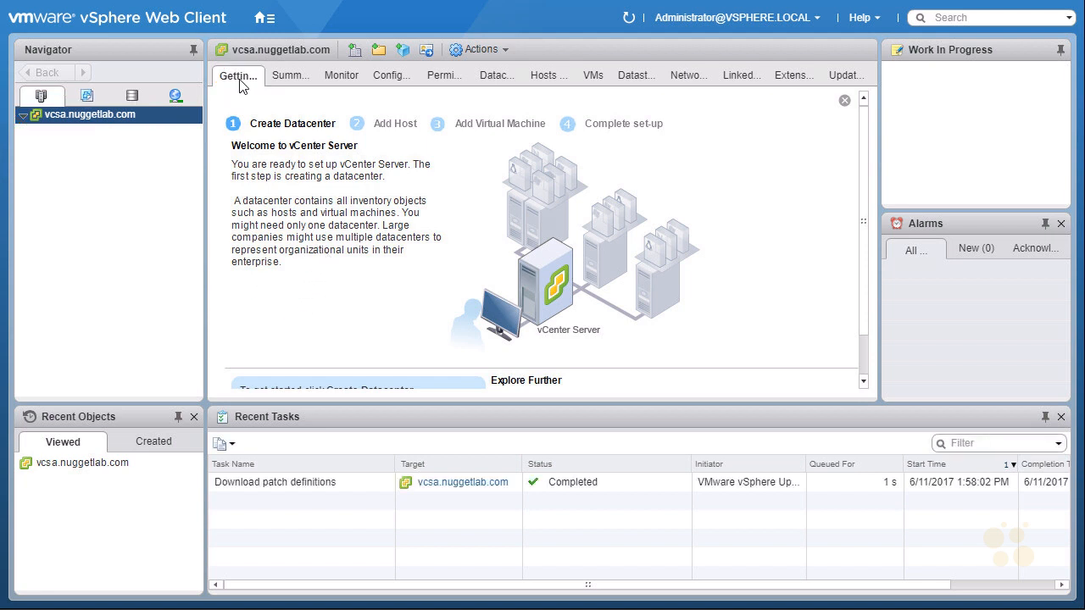
{"action": "left_click", "coordinate": [879, 21]}
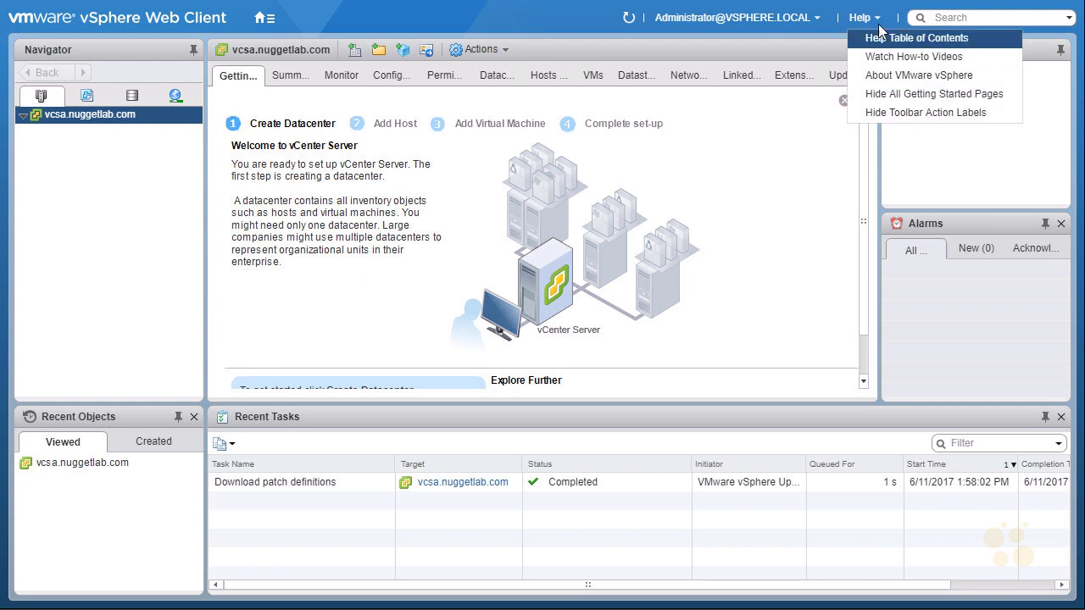
{"action": "left_click", "coordinate": [916, 94]}
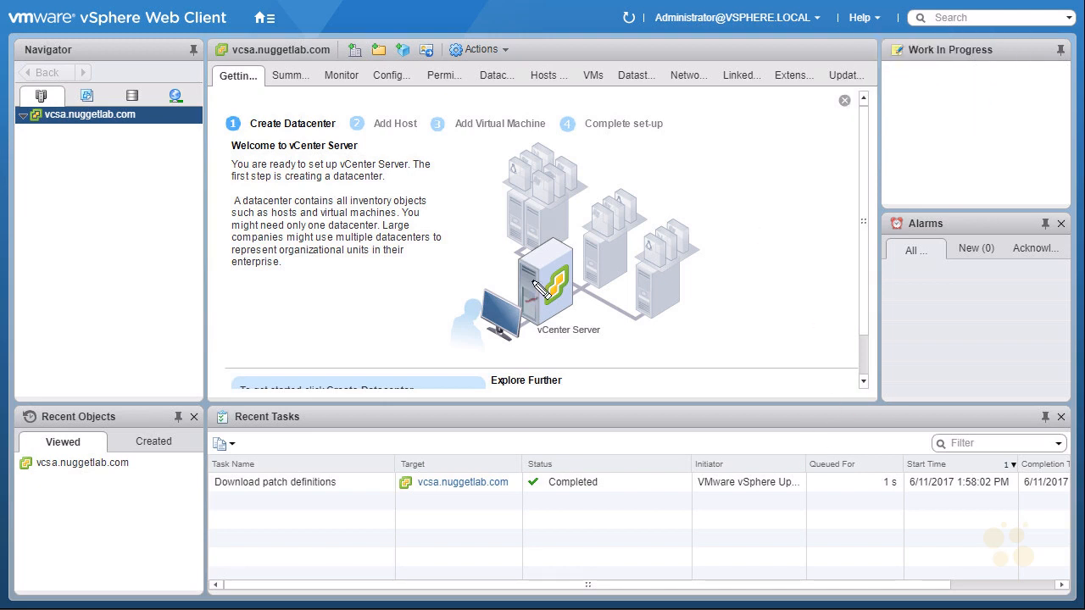
{"action": "left_click_drag", "start_coordinate": [167, 416], "coordinate": [169, 412]}
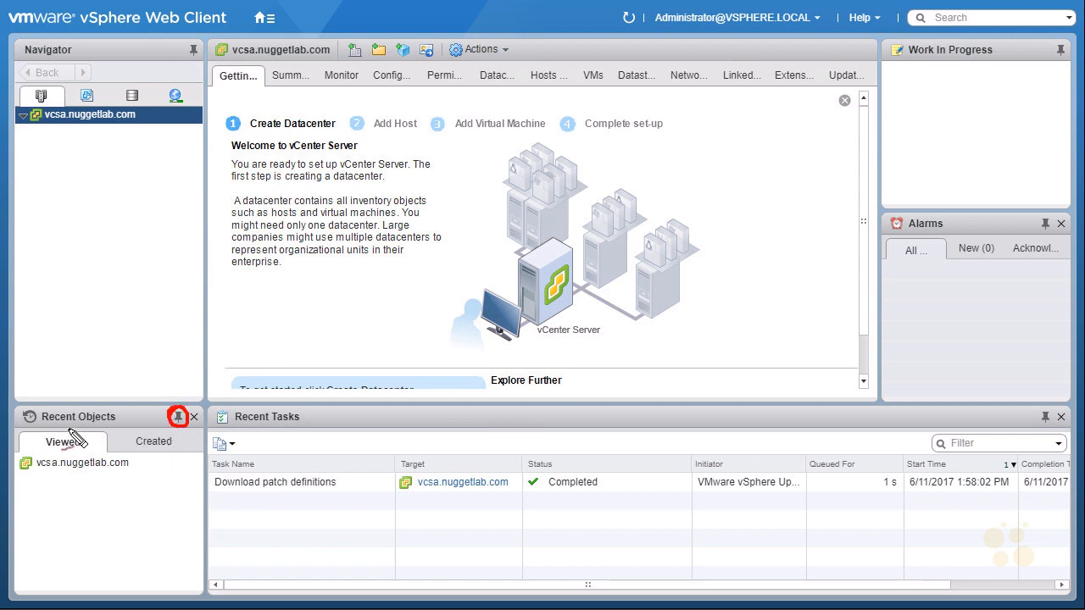
{"action": "mouse_move", "coordinate": [68, 474]}
{"action": "left_mouse_down"}
{"action": "mouse_move", "coordinate": [68, 523]}
{"action": "mouse_move", "coordinate": [79, 509]}
{"action": "left_mouse_up"}
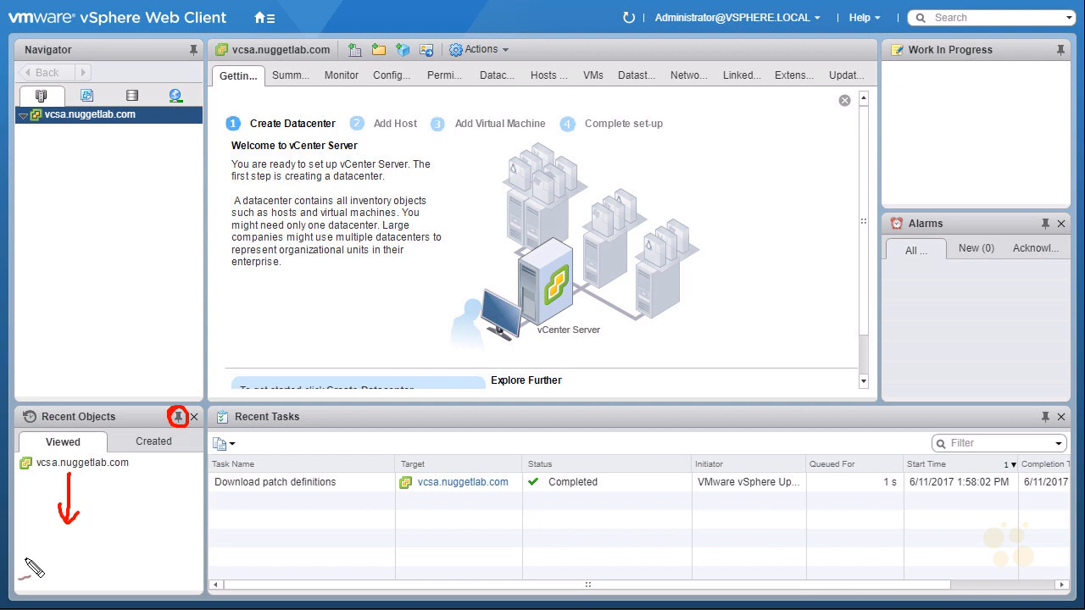
{"action": "left_click_drag", "start_coordinate": [139, 414], "coordinate": [165, 417]}
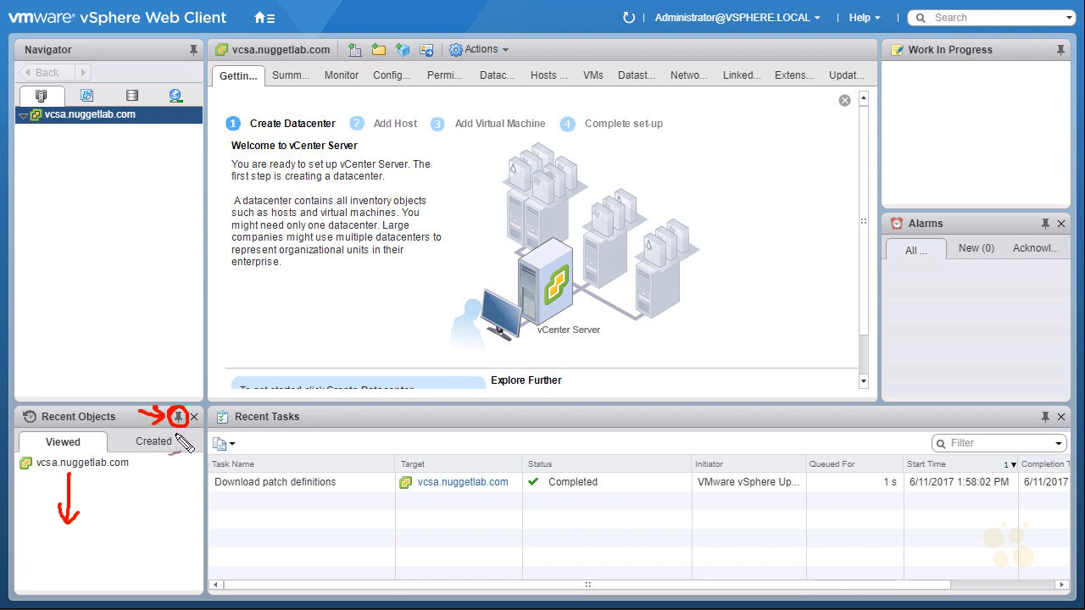
{"action": "mouse_move", "coordinate": [61, 593]}
{"action": "left_mouse_down"}
{"action": "mouse_move", "coordinate": [134, 566]}
{"action": "mouse_move", "coordinate": [88, 597]}
{"action": "left_mouse_up"}
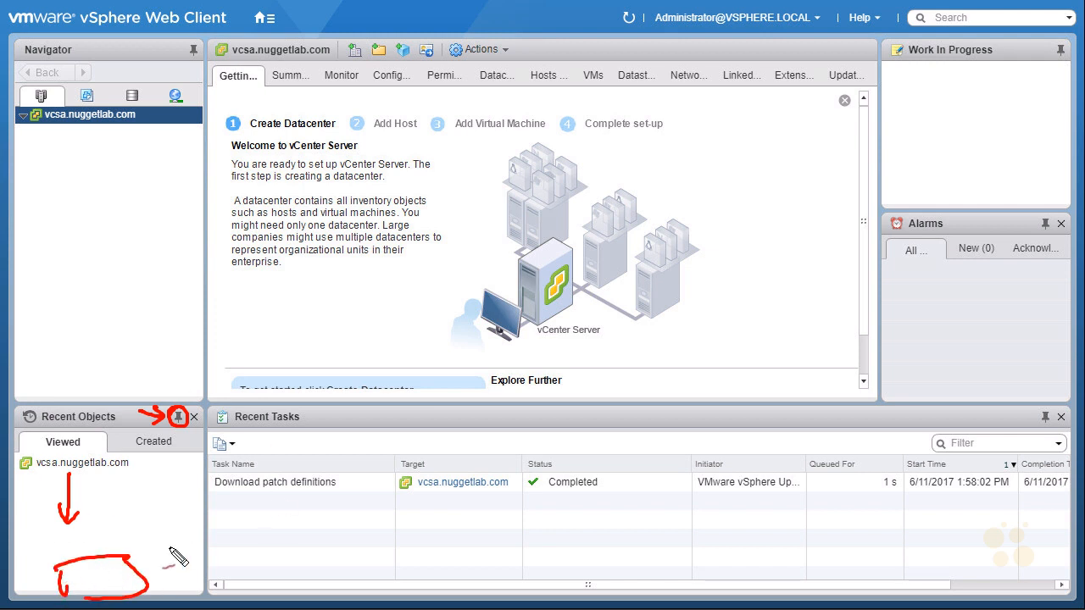
{"action": "mouse_move", "coordinate": [233, 434]}
{"action": "left_mouse_down"}
{"action": "mouse_move", "coordinate": [304, 426]}
{"action": "mouse_move", "coordinate": [248, 438]}
{"action": "left_mouse_up"}
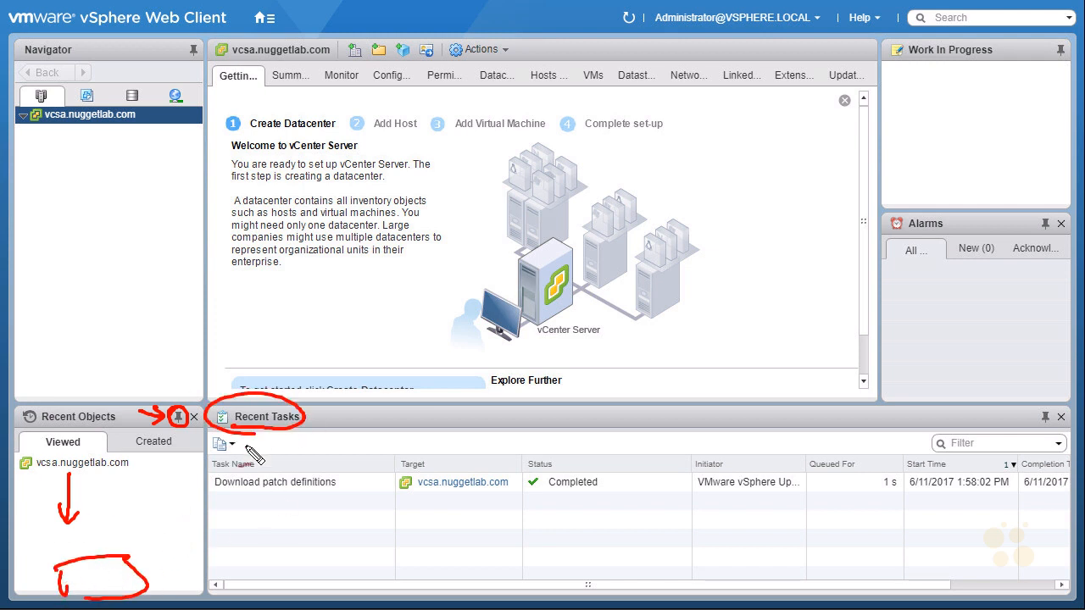
{"action": "left_click_drag", "start_coordinate": [1048, 403], "coordinate": [1036, 427]}
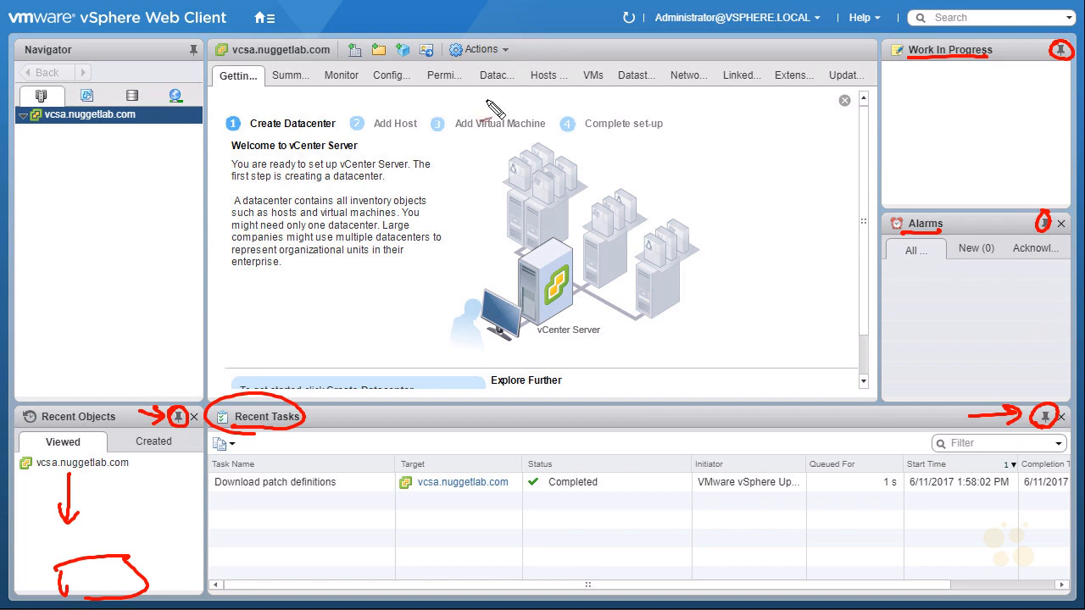
{"action": "key", "text": "Escape"}
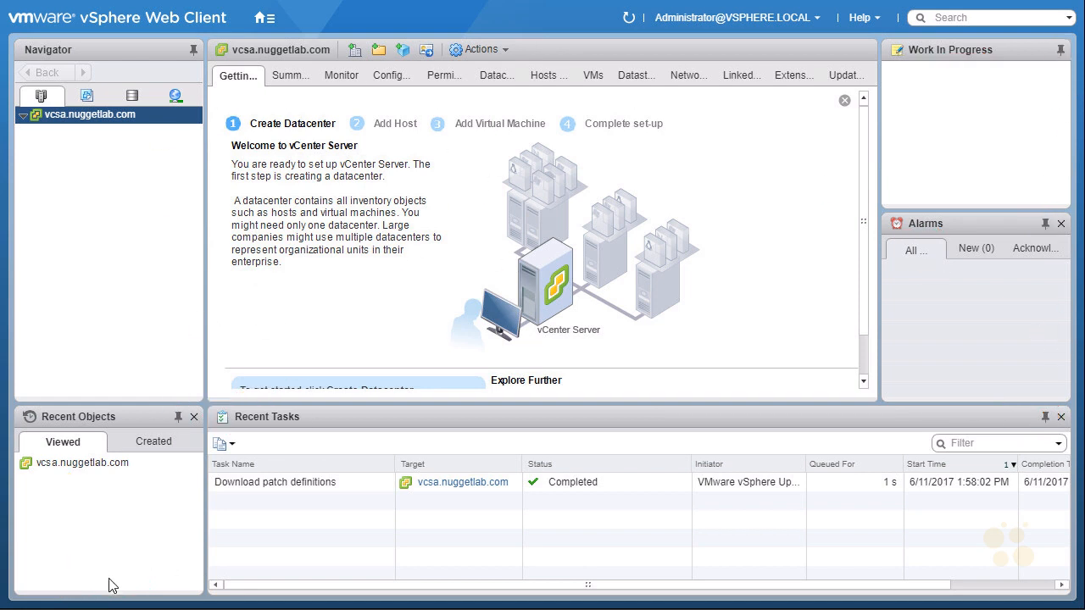
Unpin the Recent Objects, Recent Tasks, Alarms and Work In Progress panes so they collapse to the edges.
{"action": "left_click", "coordinate": [180, 417]}
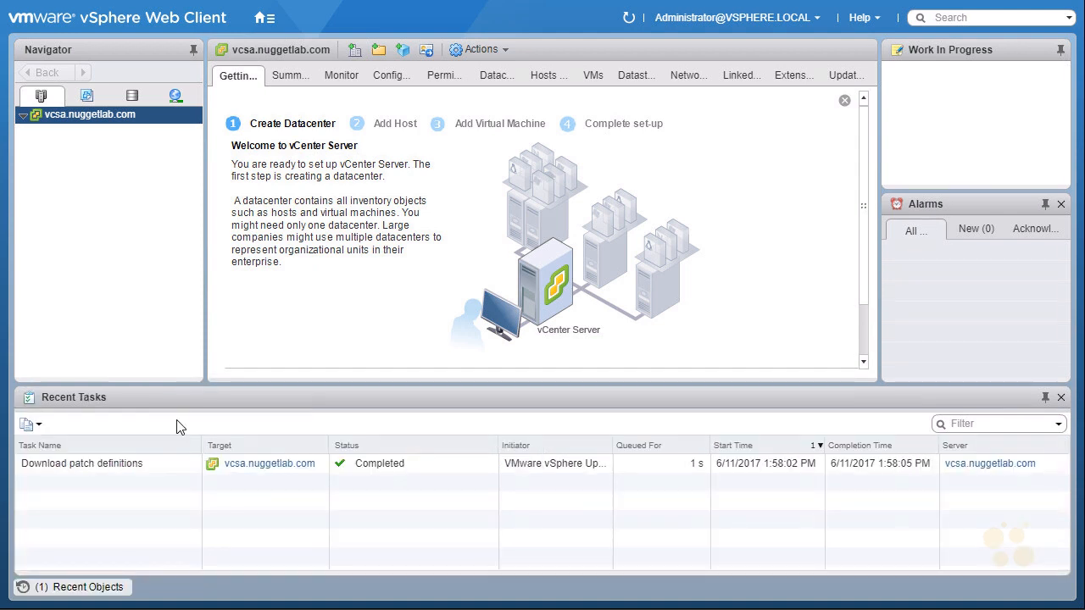
{"action": "left_click", "coordinate": [1047, 398]}
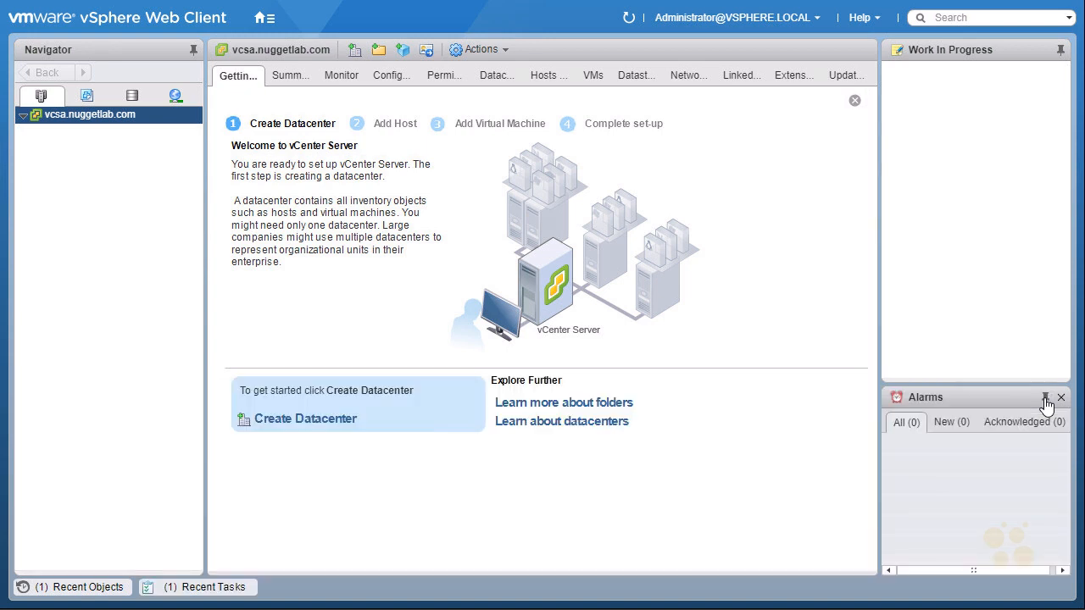
{"action": "left_click", "coordinate": [1046, 398]}
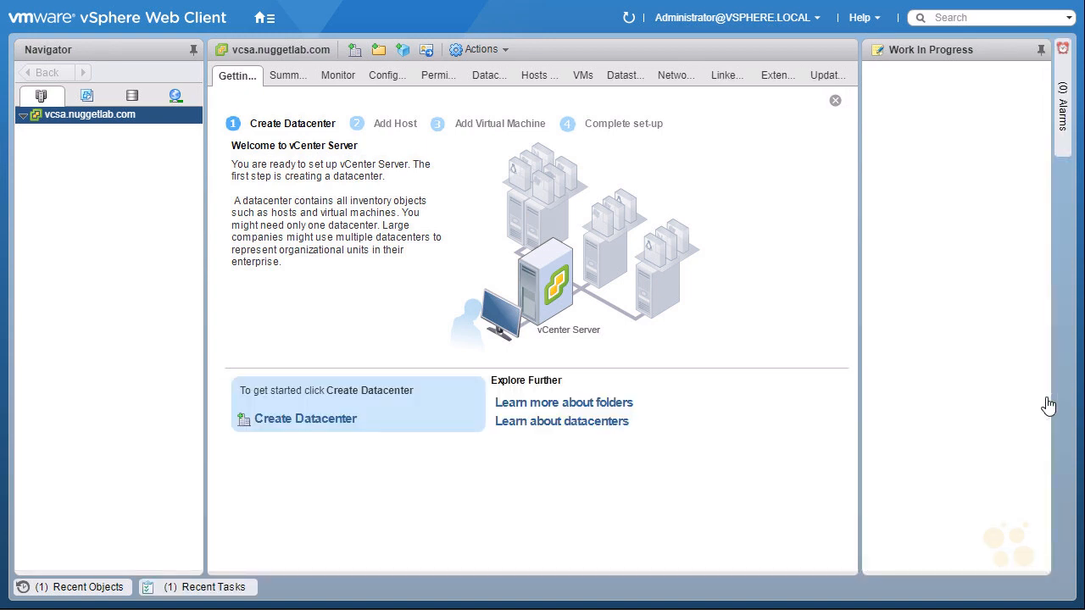
{"action": "left_click", "coordinate": [1041, 51]}
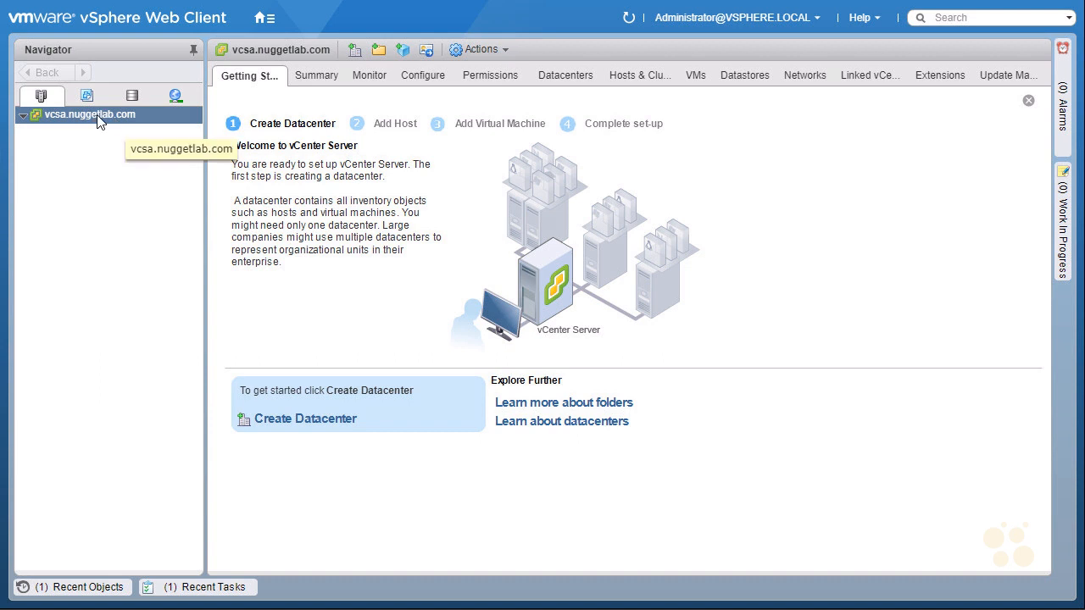
Create a new folder named USA under the vcsa.nuggetlab.com vCenter Server.
{"action": "right_click", "coordinate": [157, 114]}
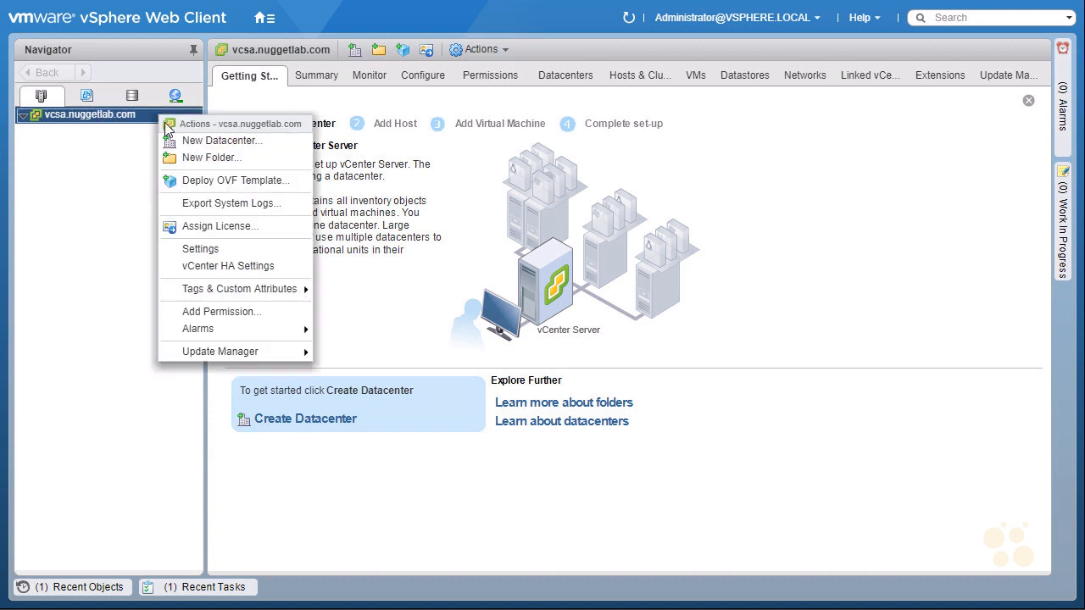
{"action": "left_click", "coordinate": [214, 159]}
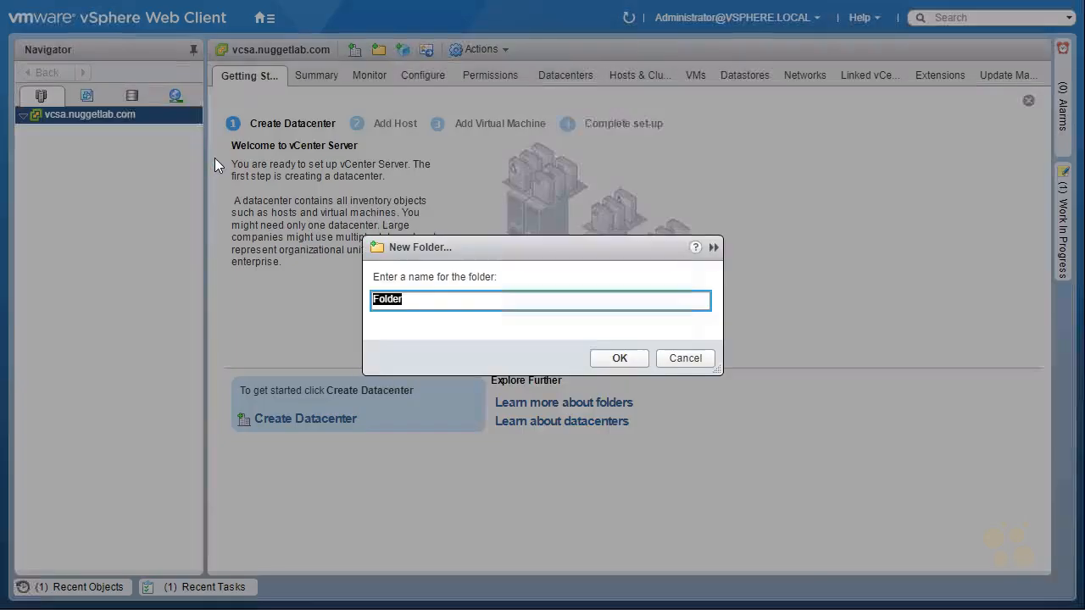
{"action": "type", "text": "USA"}
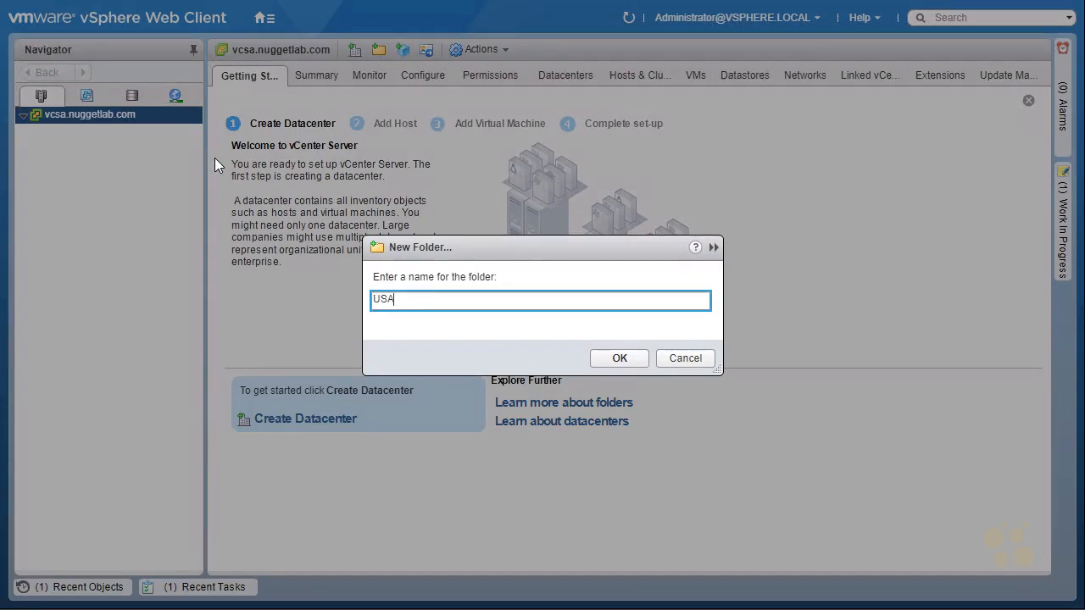
{"action": "left_click", "coordinate": [618, 358]}
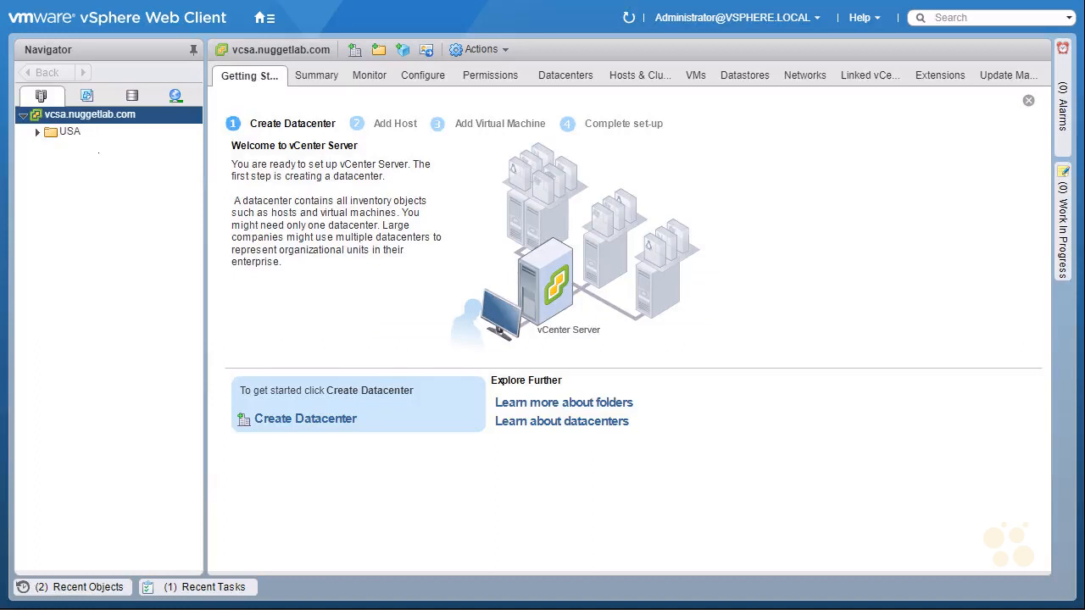
Create a new datacenter named LV-Datacenter inside the USA folder.
{"action": "left_click", "coordinate": [38, 134]}
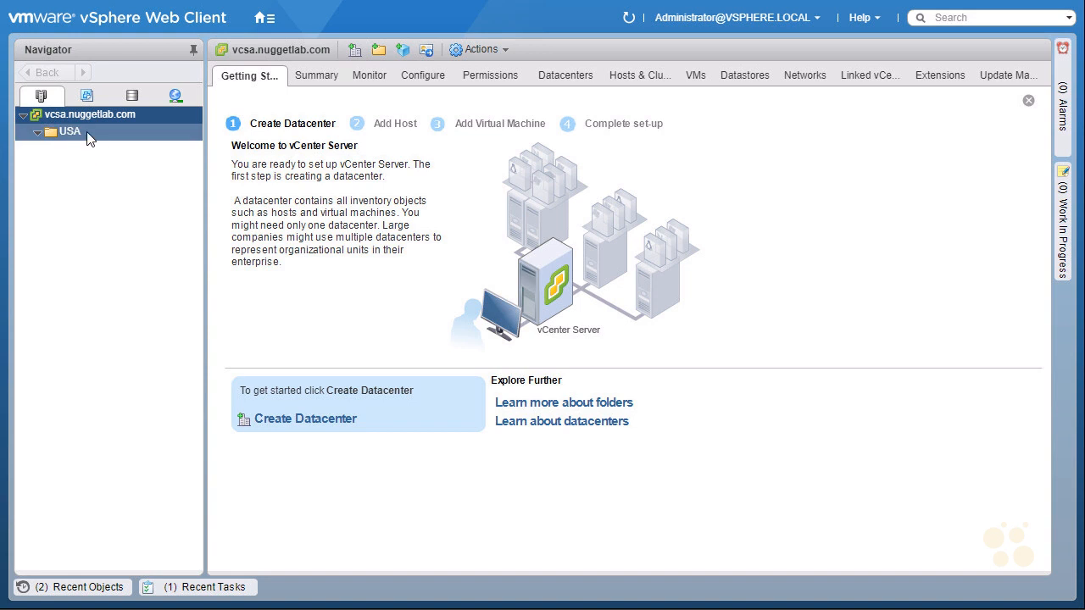
{"action": "right_click", "coordinate": [89, 138]}
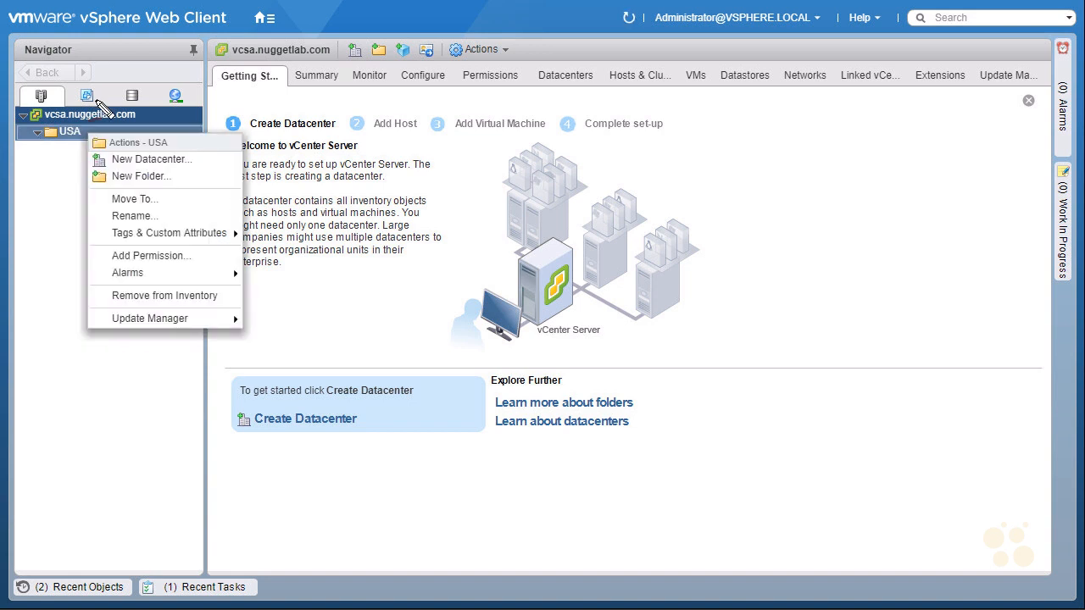
{"action": "left_click_drag", "start_coordinate": [59, 138], "coordinate": [67, 138]}
{"action": "mouse_move", "coordinate": [147, 174]}
{"action": "left_mouse_down"}
{"action": "mouse_move", "coordinate": [161, 170]}
{"action": "mouse_move", "coordinate": [169, 132]}
{"action": "mouse_move", "coordinate": [84, 141]}
{"action": "mouse_move", "coordinate": [160, 154]}
{"action": "mouse_move", "coordinate": [173, 141]}
{"action": "left_mouse_up"}
{"action": "key", "text": "Escape"}
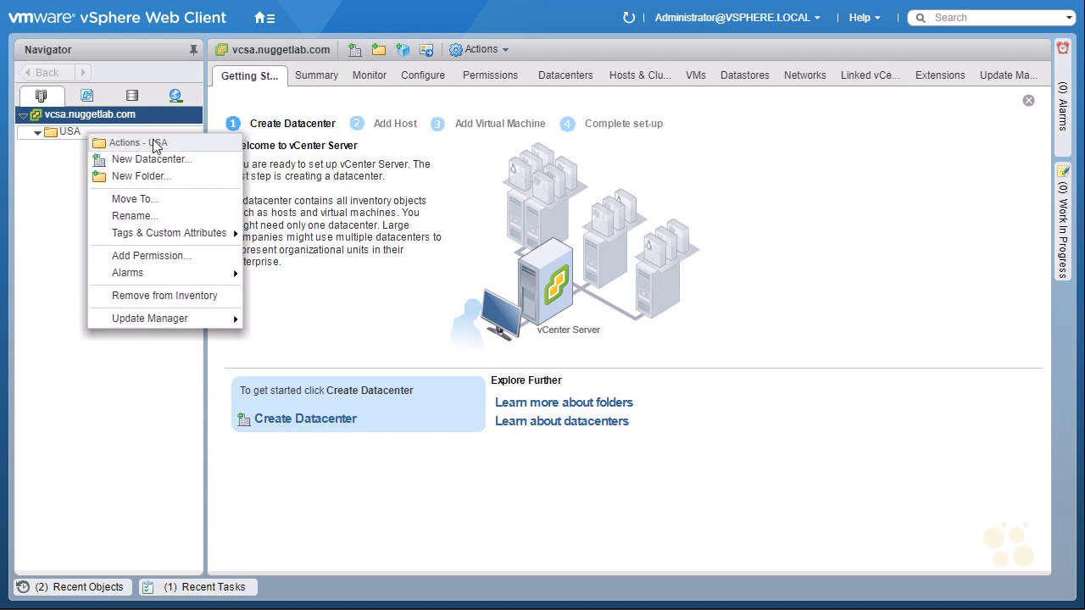
{"action": "left_click", "coordinate": [190, 166]}
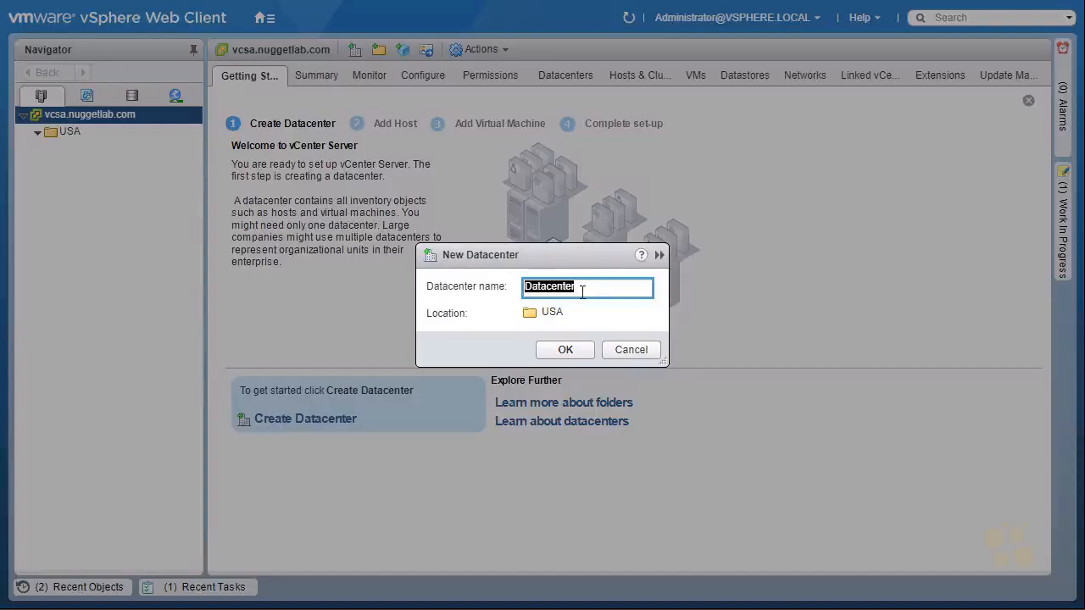
{"action": "left_click", "coordinate": [534, 286]}
{"action": "type", "text": "LV-"}
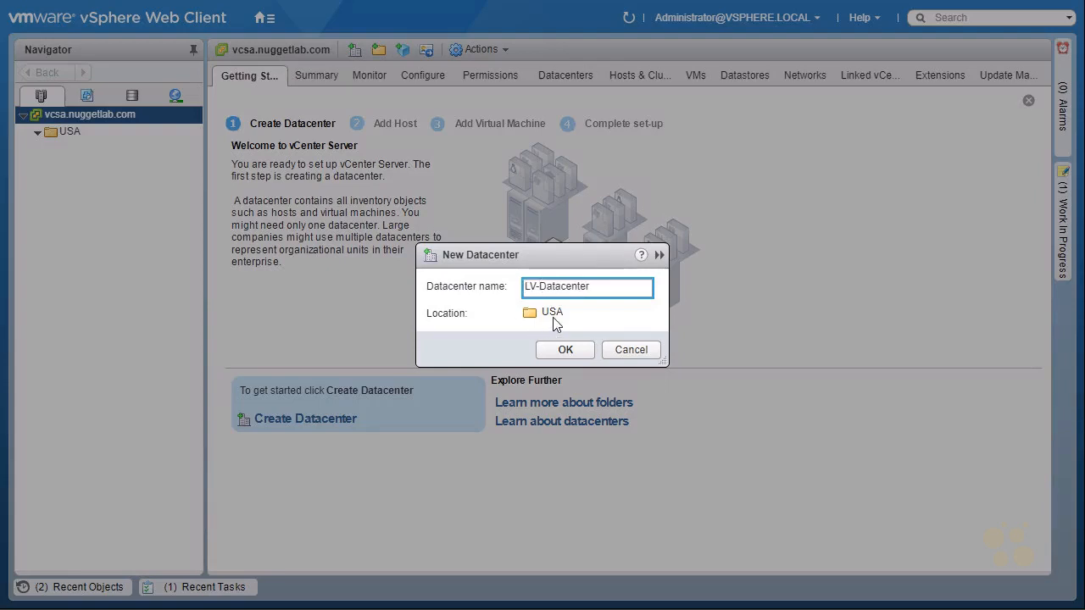
{"action": "left_click", "coordinate": [565, 350]}
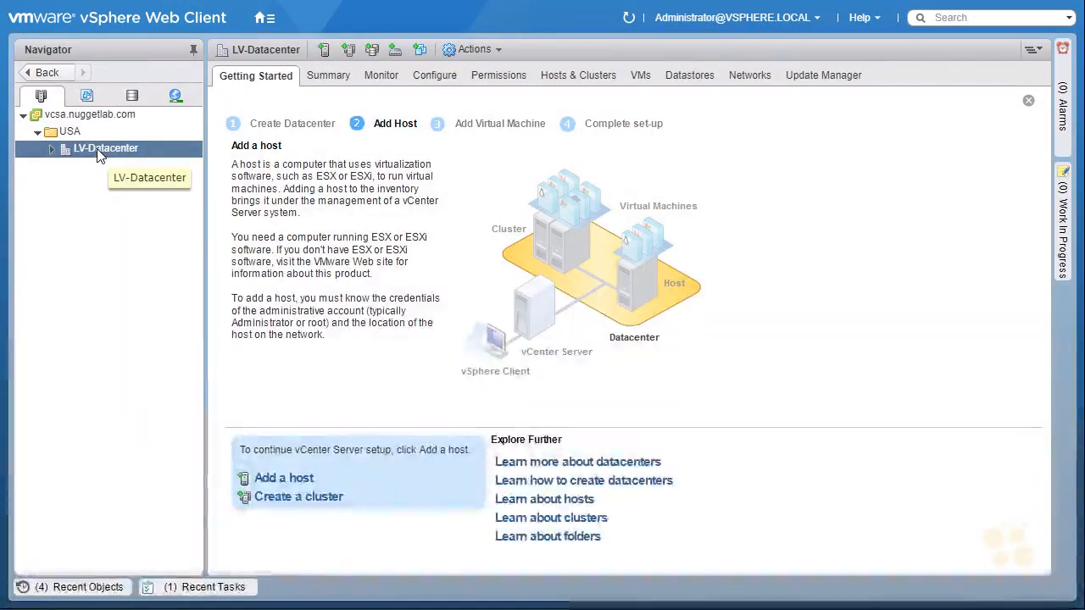
Collapse and re-expand the vcsa.nuggetlab.com inventory tree, then expand LV-Datacenter and open its getting-started page.
{"action": "left_click", "coordinate": [70, 132]}
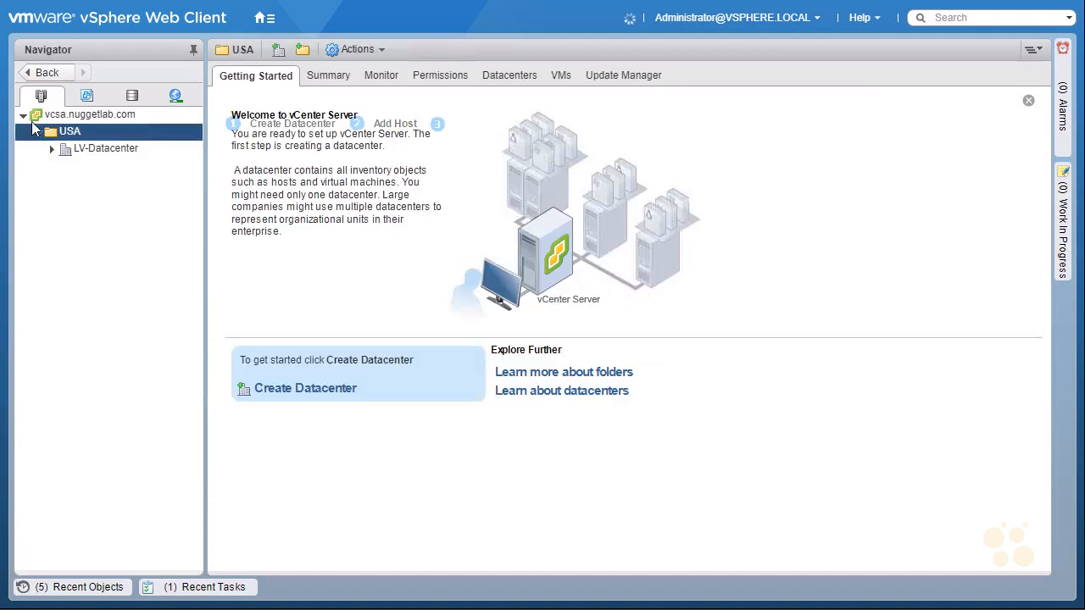
{"action": "double_click", "coordinate": [32, 116]}
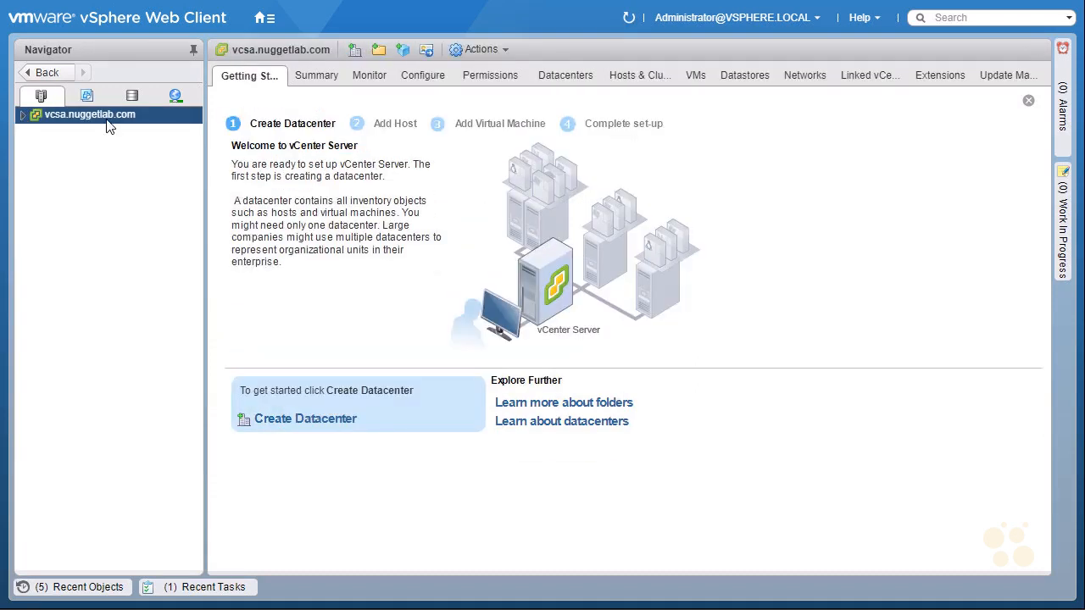
{"action": "left_click", "coordinate": [22, 116]}
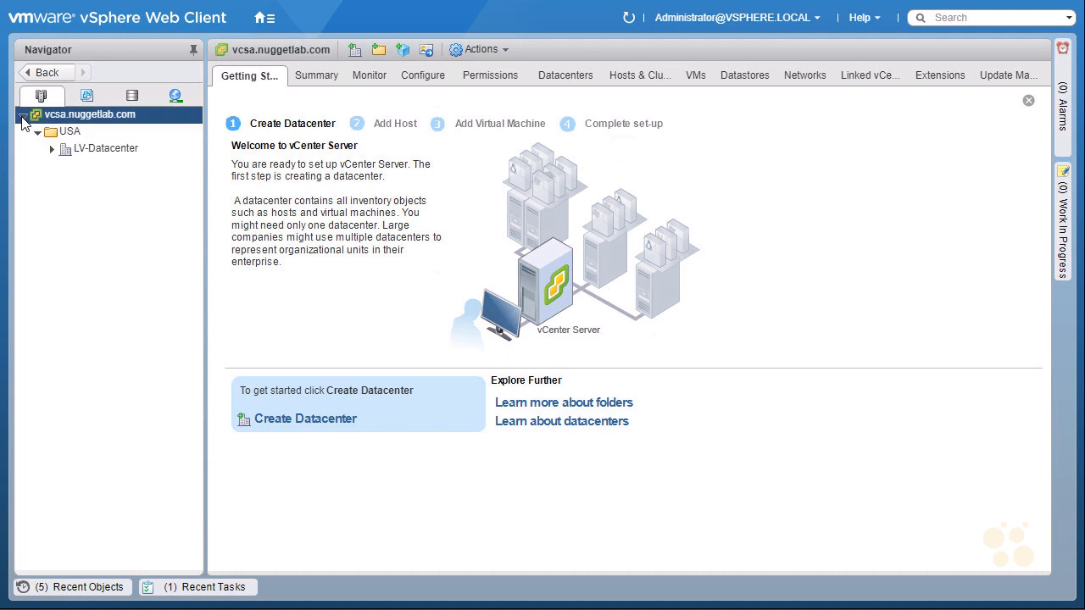
{"action": "left_click", "coordinate": [52, 149]}
{"action": "left_click", "coordinate": [89, 149]}
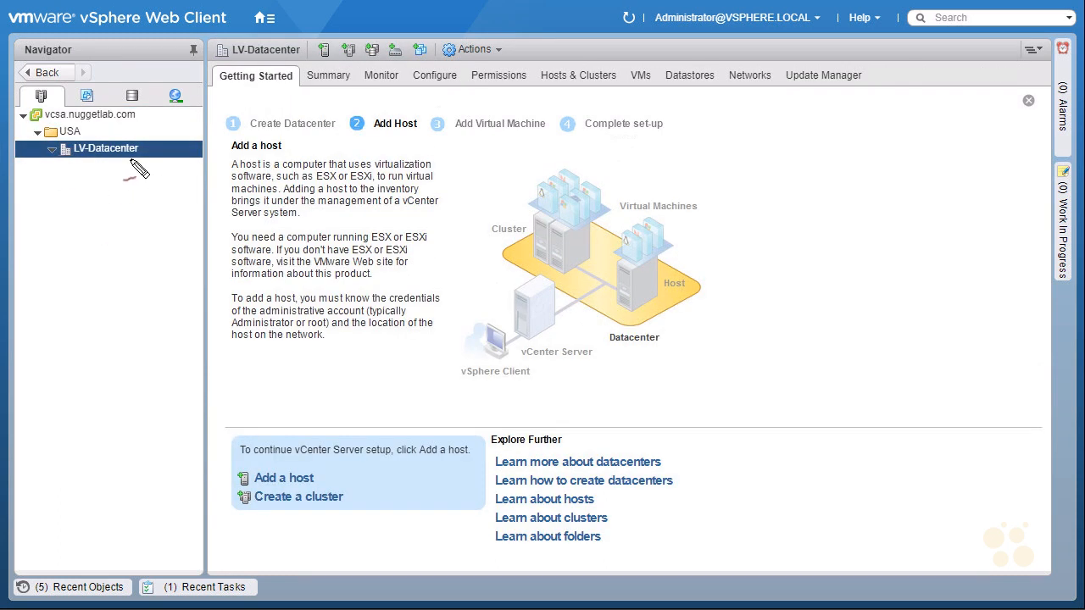
{"action": "mouse_move", "coordinate": [256, 102]}
{"action": "left_mouse_down"}
{"action": "mouse_move", "coordinate": [312, 87]}
{"action": "mouse_move", "coordinate": [252, 106]}
{"action": "left_mouse_up"}
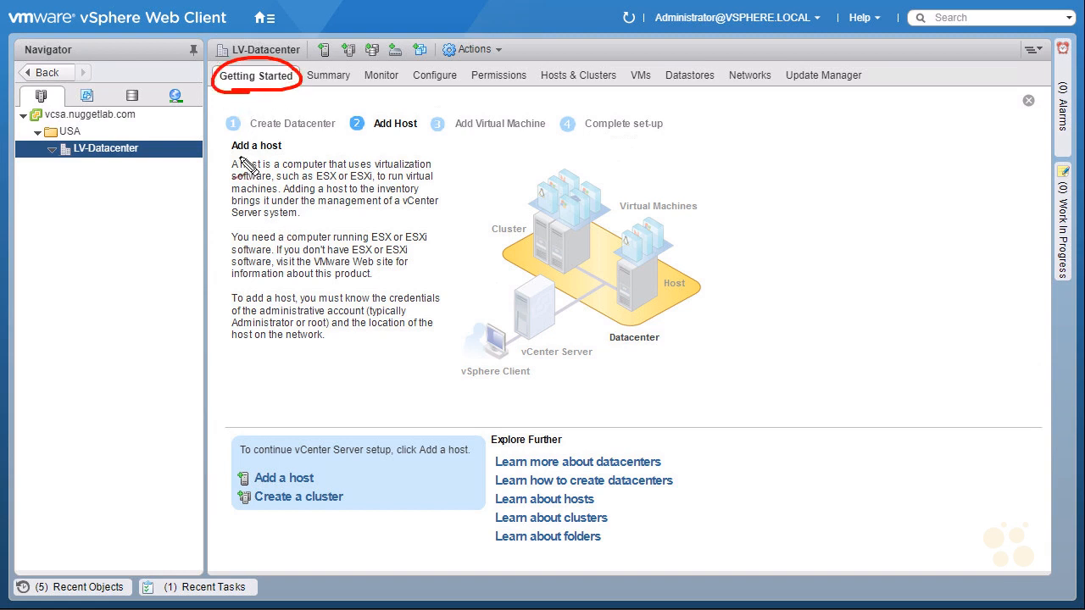
{"action": "left_click_drag", "start_coordinate": [229, 154], "coordinate": [286, 157]}
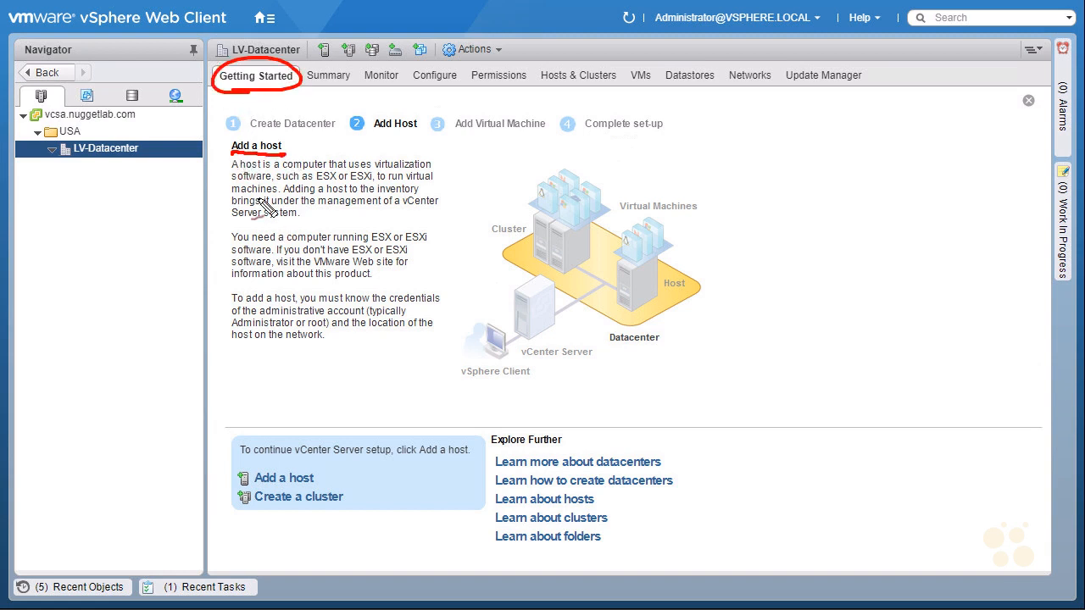
{"action": "mouse_move", "coordinate": [468, 158]}
{"action": "left_mouse_down"}
{"action": "mouse_move", "coordinate": [442, 179]}
{"action": "mouse_move", "coordinate": [455, 180]}
{"action": "left_mouse_up"}
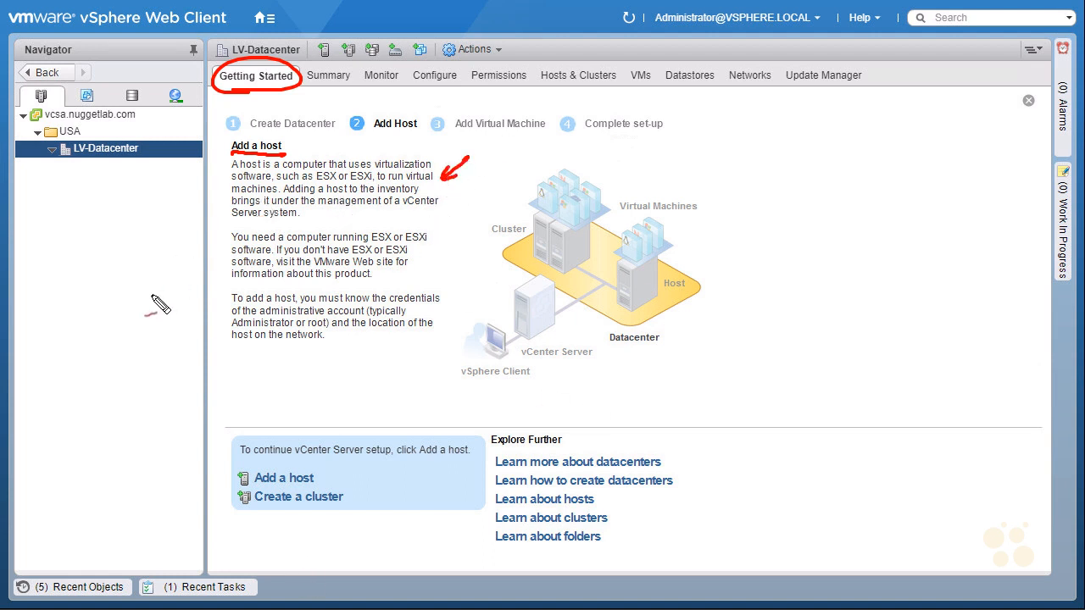
{"action": "left_click_drag", "start_coordinate": [128, 208], "coordinate": [129, 165]}
{"action": "left_click_drag", "start_coordinate": [122, 179], "coordinate": [136, 178]}
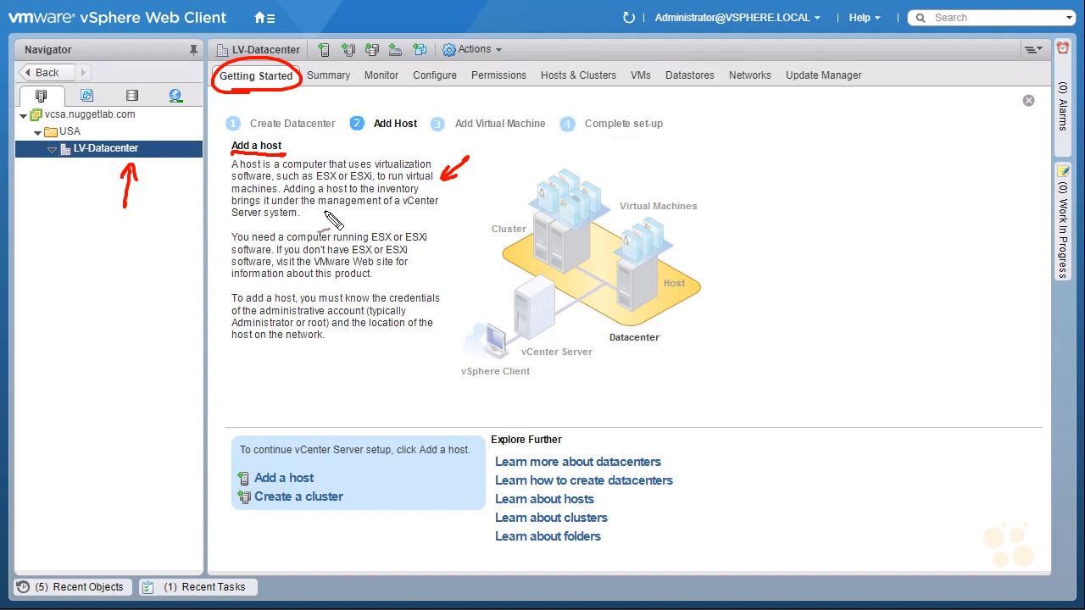
{"action": "left_click_drag", "start_coordinate": [284, 195], "coordinate": [415, 196]}
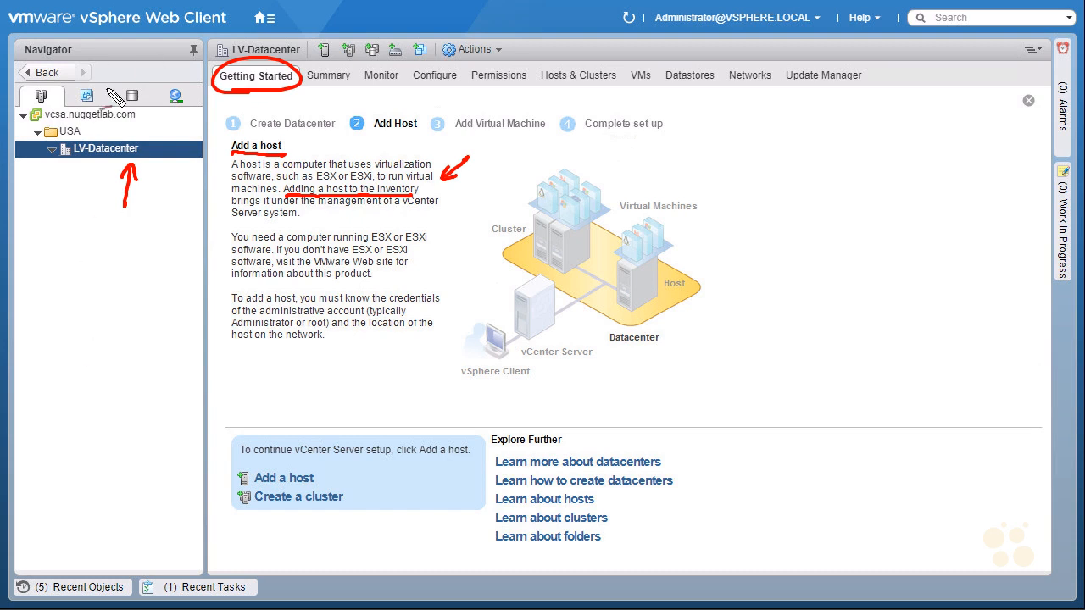
{"action": "key", "text": "Escape"}
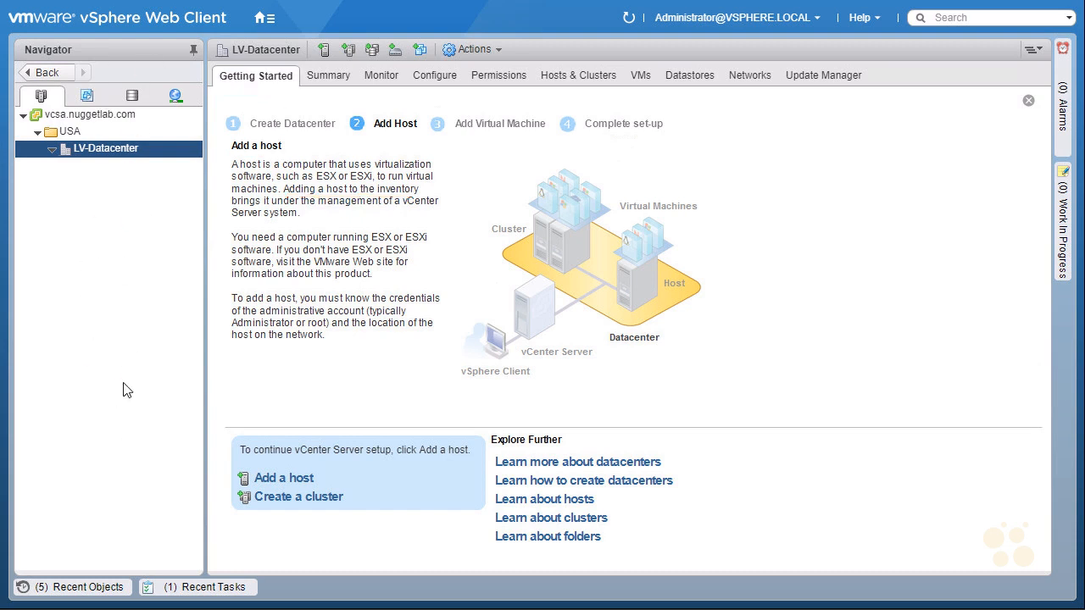
Start adding a host to LV-Datacenter with the host name esxi-1.nuggetlab.com.
{"action": "right_click", "coordinate": [136, 155]}
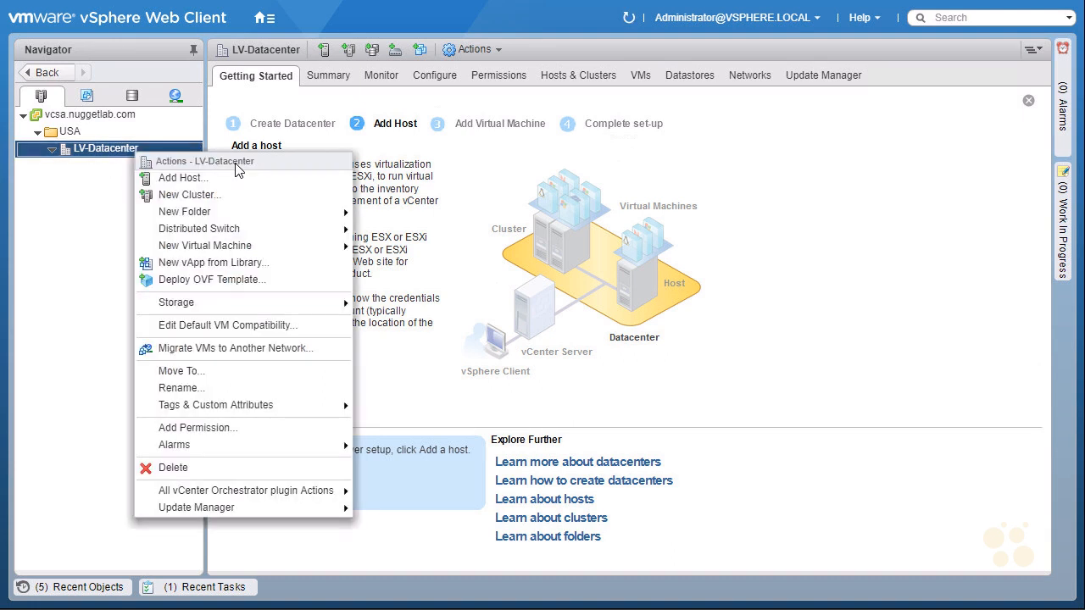
{"action": "left_click", "coordinate": [181, 178]}
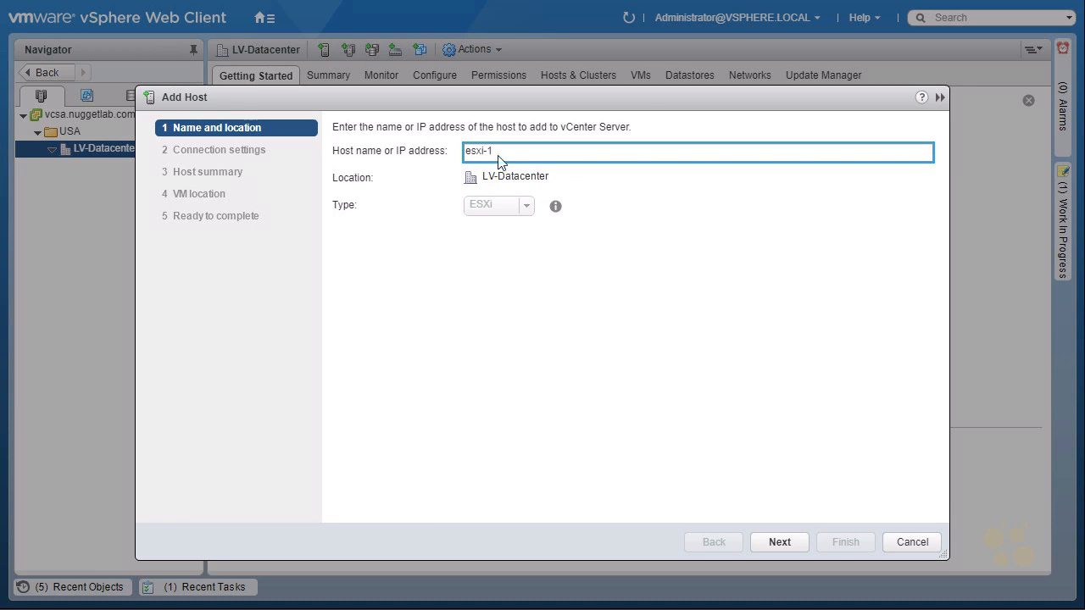
{"action": "left_click", "coordinate": [775, 545]}
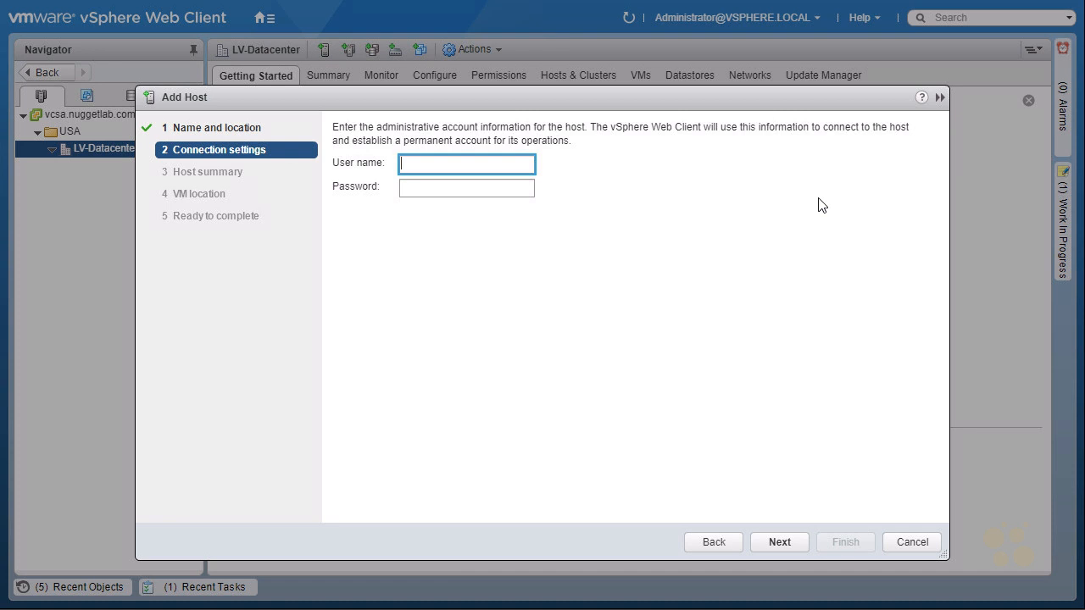
Submit the host's connection settings with the user name root and the account password.
{"action": "type", "text": "root"}
{"action": "key", "text": "Tab"}
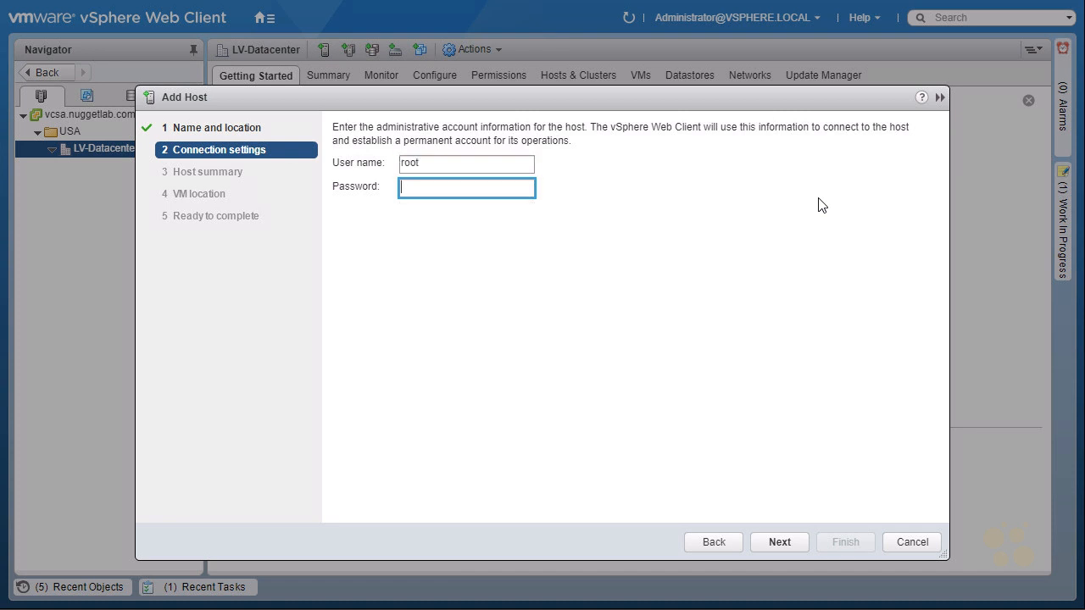
{"action": "type", "text": "********"}
{"action": "left_click", "coordinate": [784, 546]}
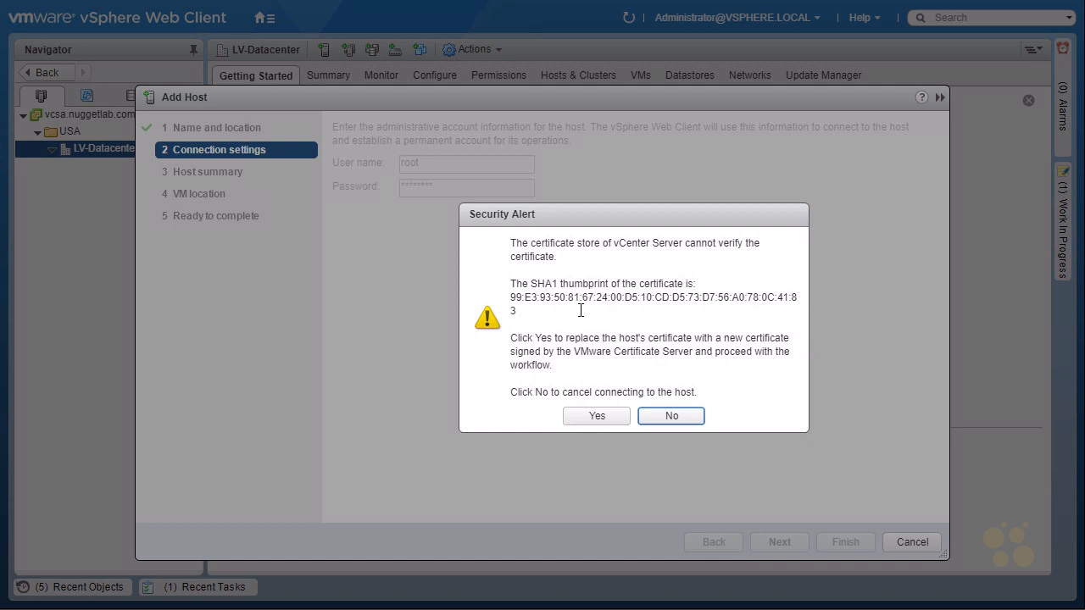
Approve replacing the host's certificate, accept the host summary and assign License 1 to the host.
{"action": "left_click", "coordinate": [609, 418]}
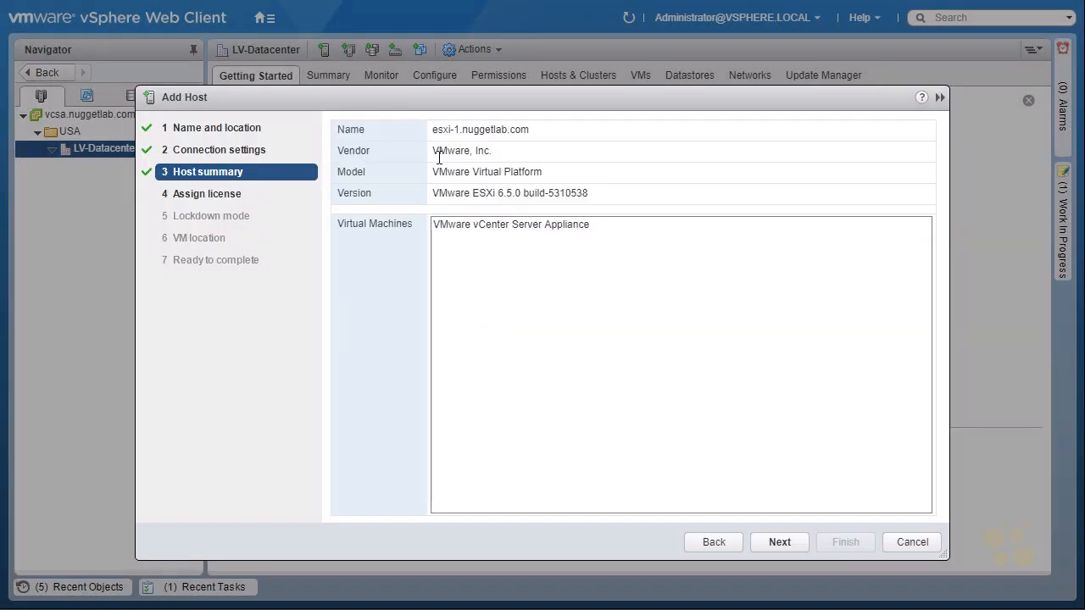
{"action": "left_click", "coordinate": [780, 542]}
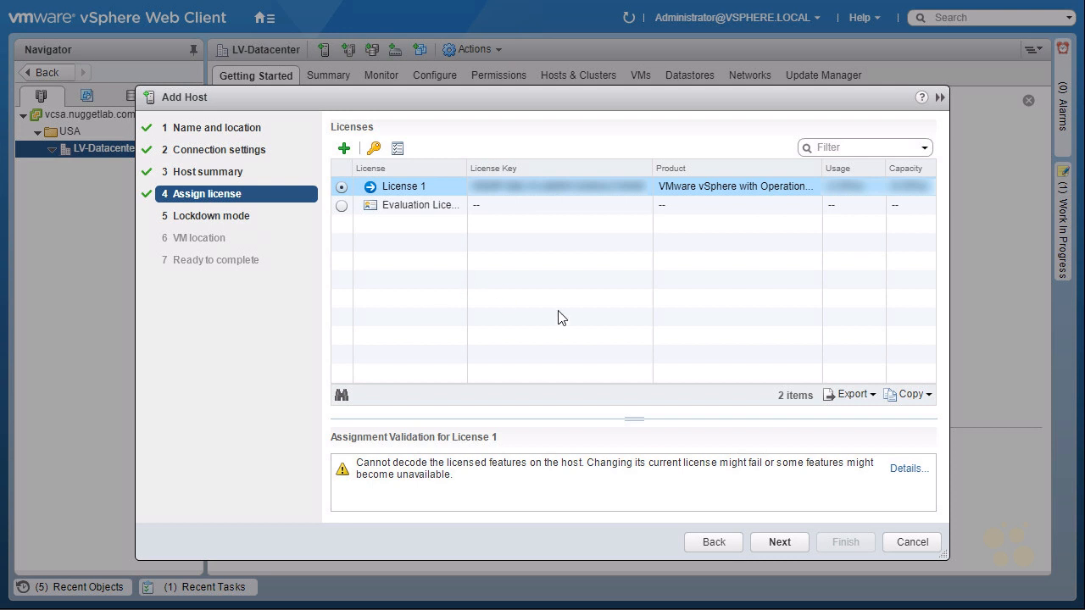
{"action": "left_click", "coordinate": [779, 542]}
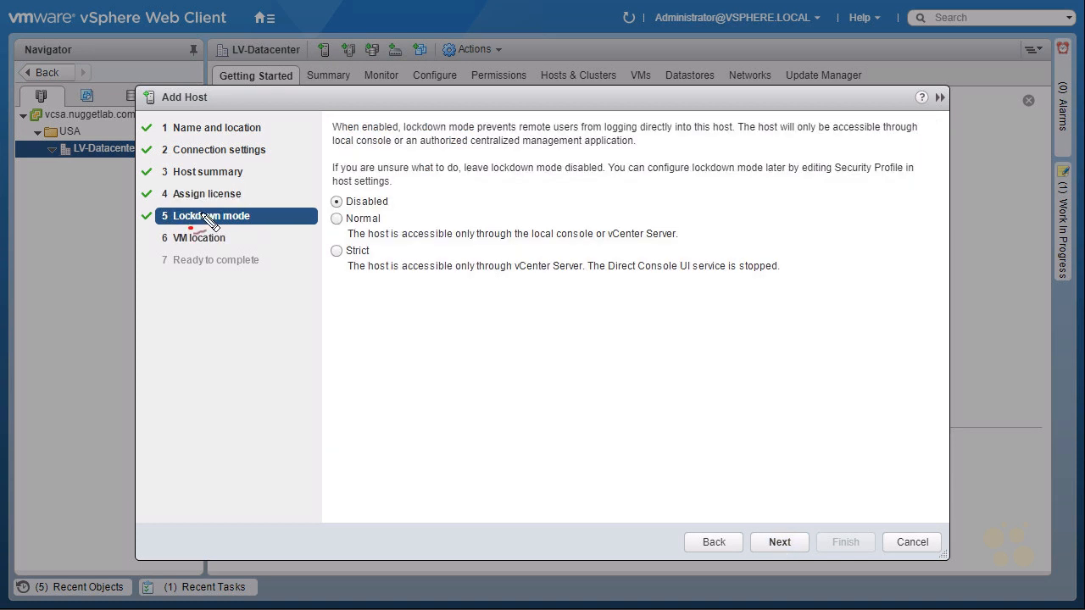
{"action": "mouse_move", "coordinate": [183, 227]}
{"action": "left_mouse_down"}
{"action": "mouse_move", "coordinate": [275, 225]}
{"action": "mouse_move", "coordinate": [194, 241]}
{"action": "left_mouse_up"}
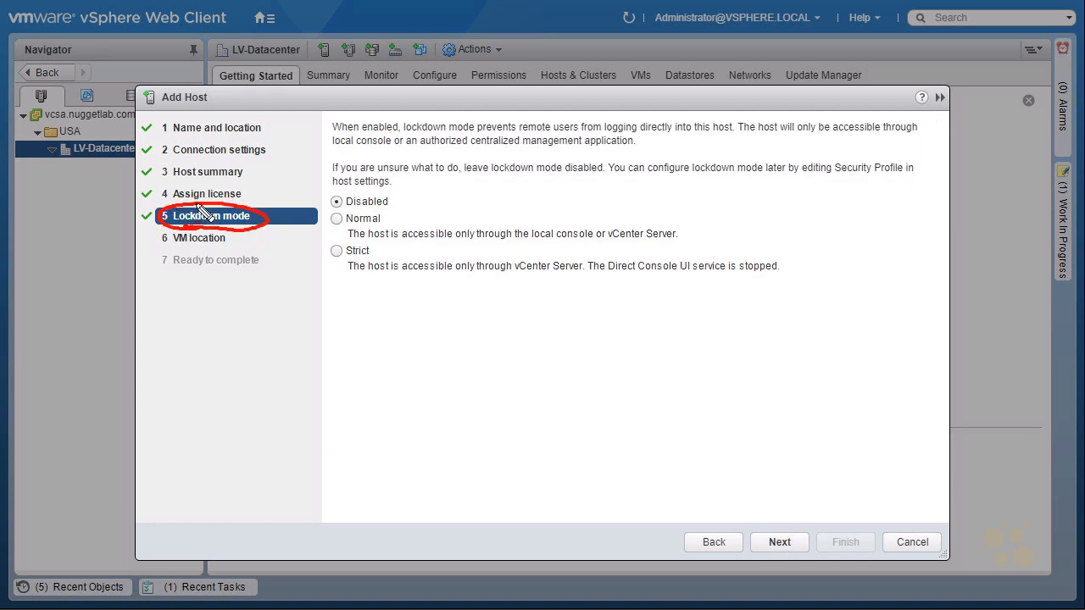
{"action": "mouse_move", "coordinate": [307, 287]}
{"action": "left_mouse_down"}
{"action": "mouse_move", "coordinate": [331, 269]}
{"action": "mouse_move", "coordinate": [347, 273]}
{"action": "left_mouse_up"}
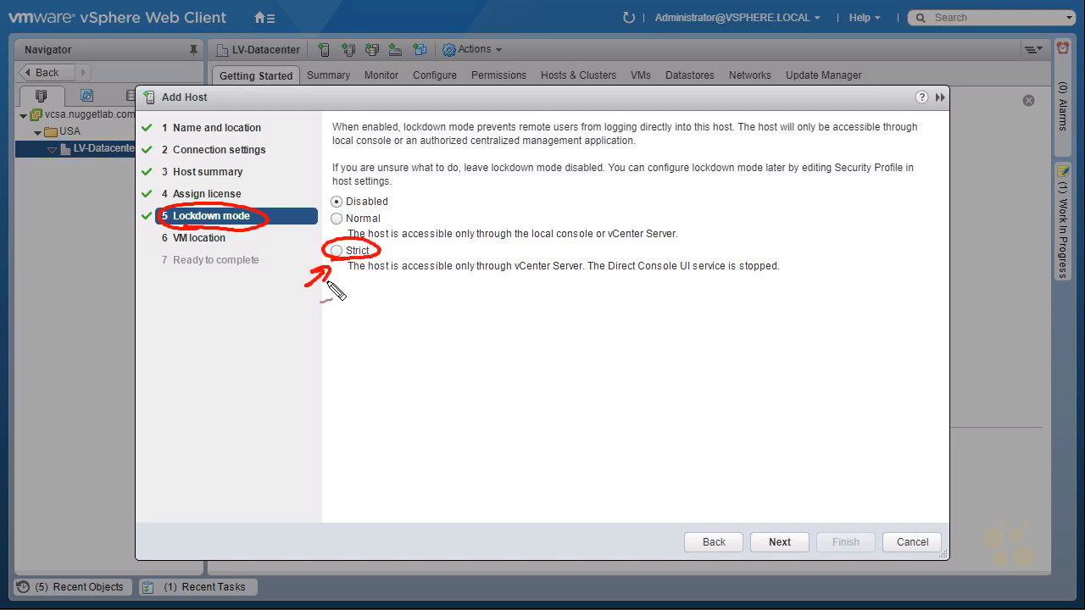
{"action": "mouse_move", "coordinate": [608, 275]}
{"action": "left_mouse_down"}
{"action": "mouse_move", "coordinate": [797, 259]}
{"action": "mouse_move", "coordinate": [717, 273]}
{"action": "left_mouse_up"}
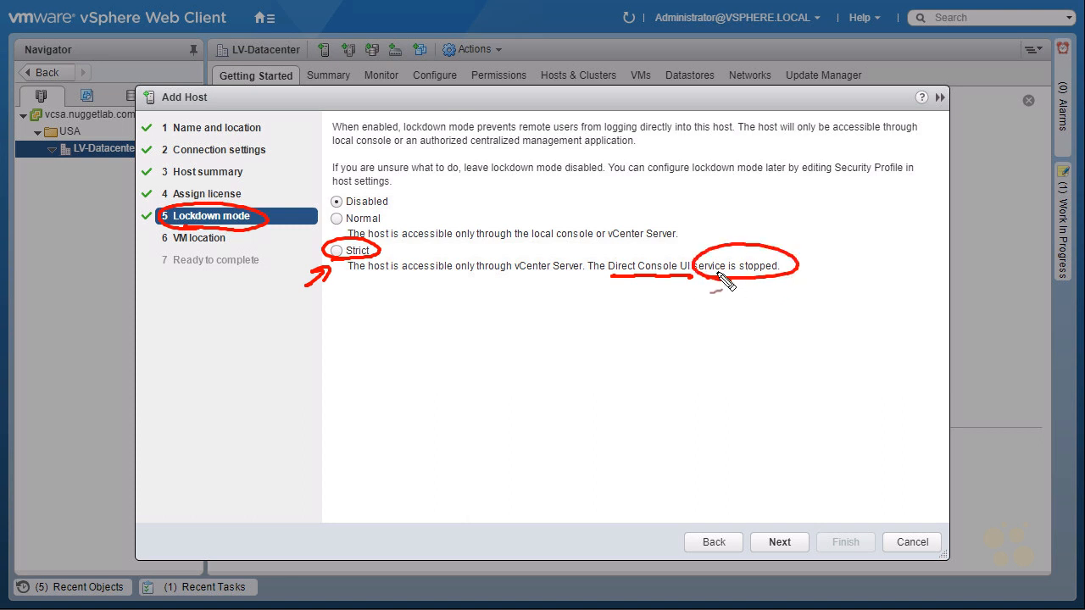
{"action": "left_click_drag", "start_coordinate": [778, 220], "coordinate": [770, 252]}
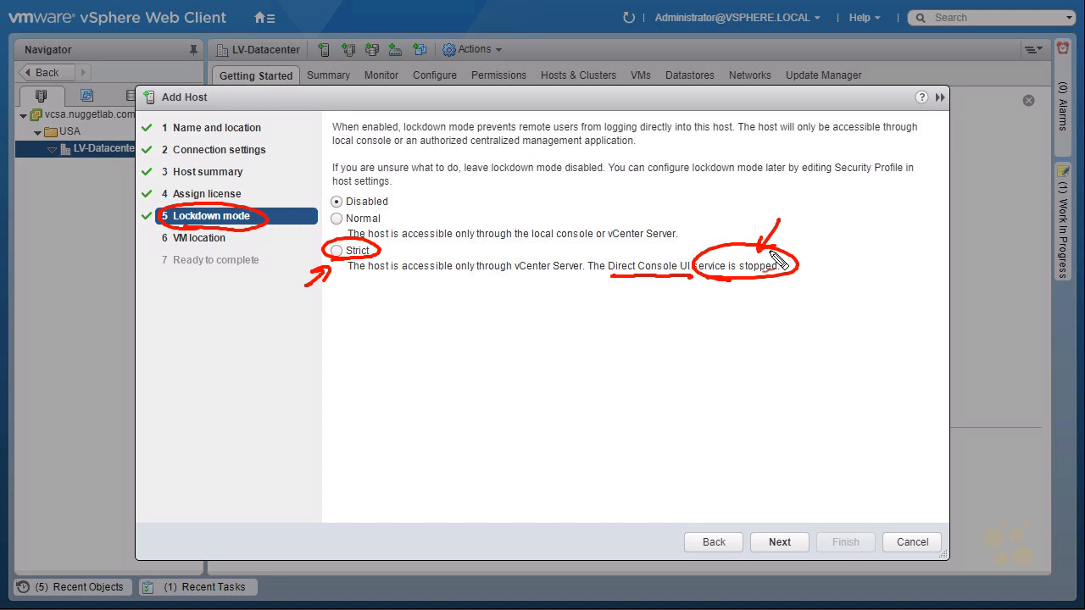
{"action": "key", "text": "Escape"}
{"action": "key", "text": "ctrl+shift+d"}
{"action": "left_click_drag", "start_coordinate": [309, 242], "coordinate": [335, 223]}
{"action": "left_click_drag", "start_coordinate": [318, 226], "coordinate": [330, 240]}
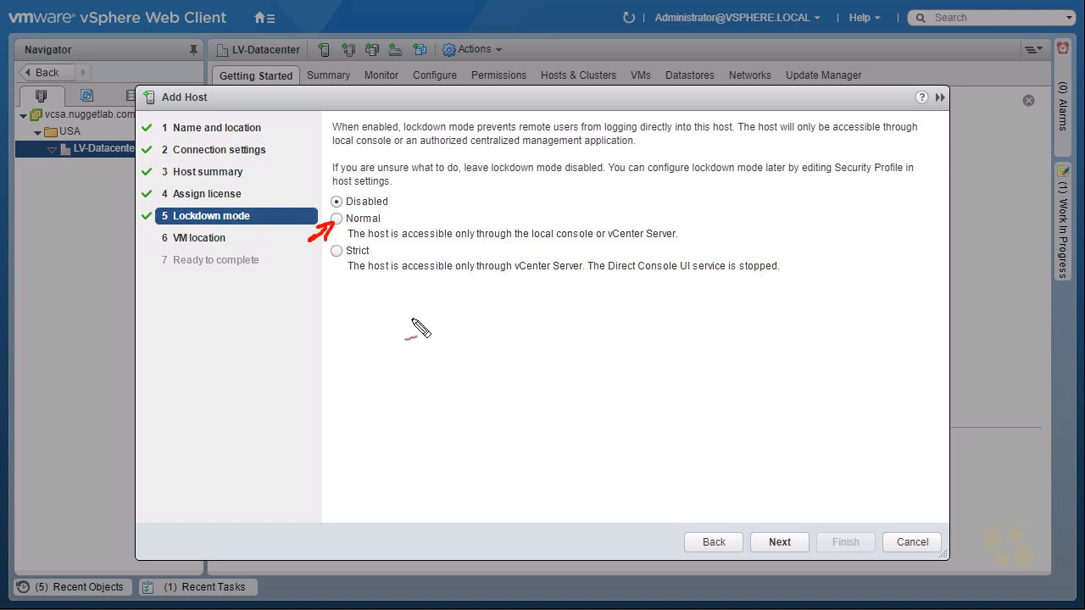
{"action": "left_click_drag", "start_coordinate": [533, 243], "coordinate": [666, 241]}
{"action": "key", "text": "Escape"}
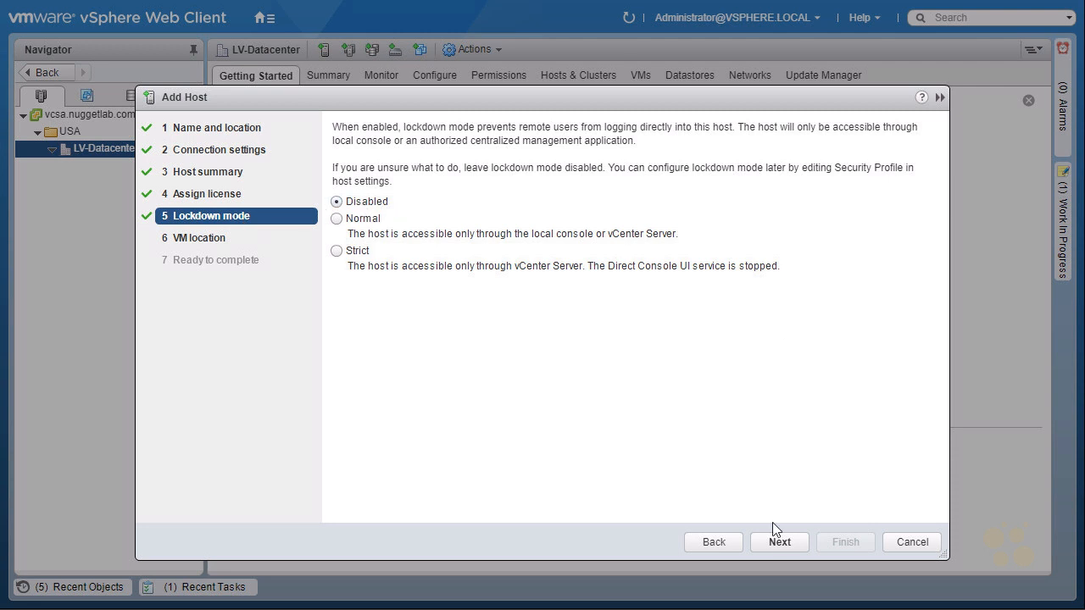
Leave lockdown mode disabled, use LV-Datacenter as the VM location and finish adding the host.
{"action": "left_click", "coordinate": [783, 542]}
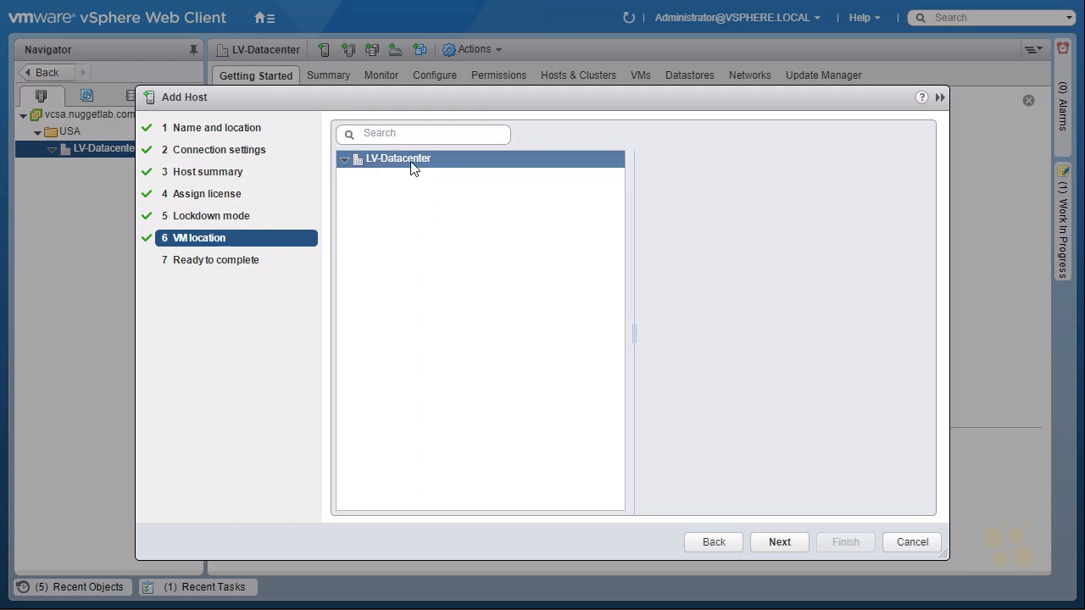
{"action": "left_click", "coordinate": [782, 543]}
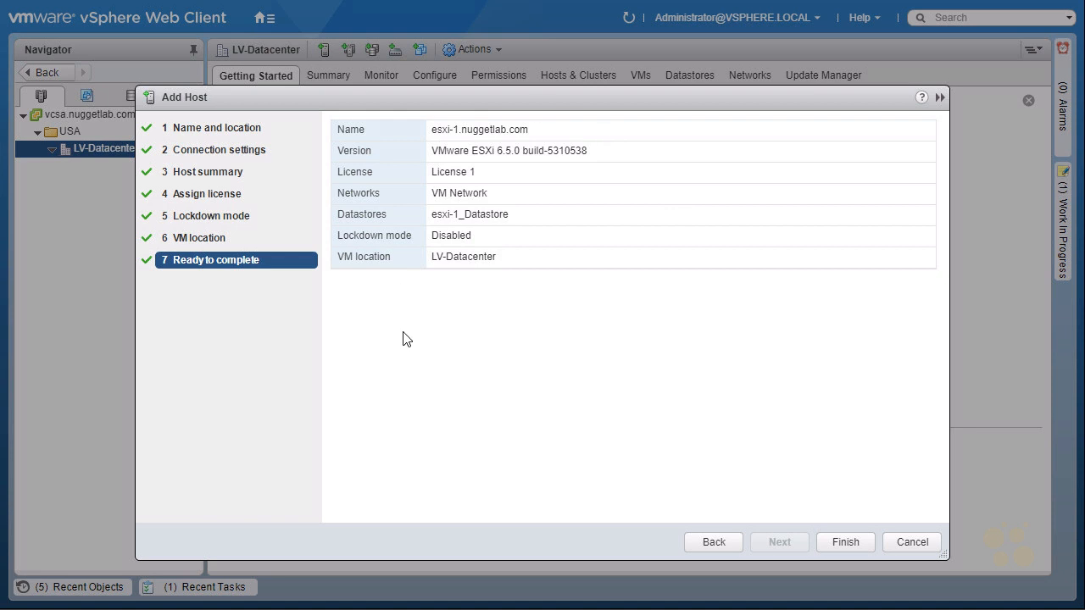
{"action": "left_click", "coordinate": [857, 543]}
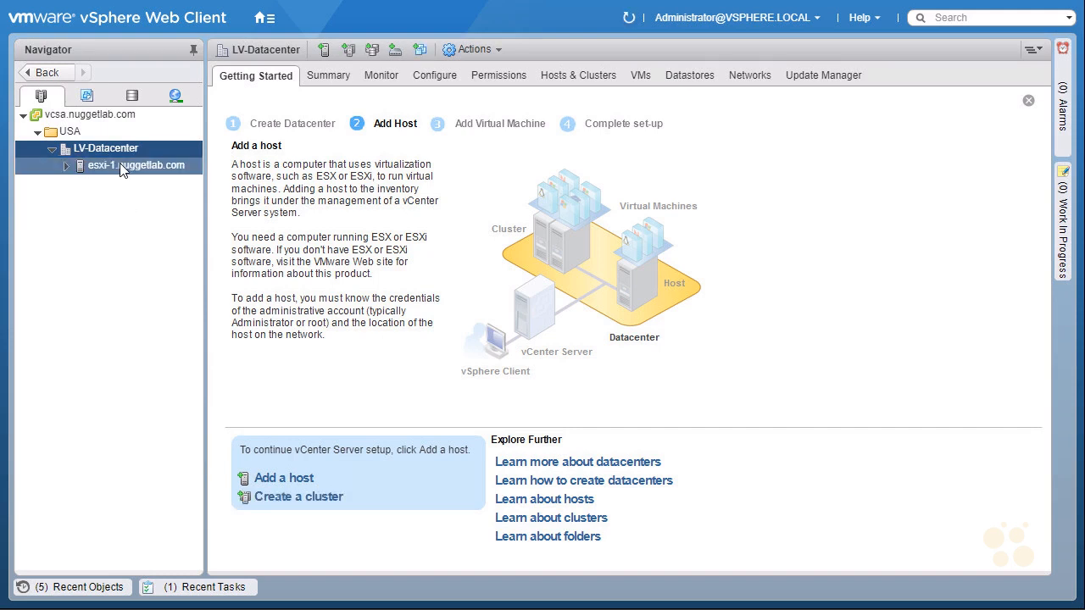
Refresh the inventory and expand the esxi-1.nuggetlab.com host to view its virtual machines.
{"action": "left_click", "coordinate": [632, 20]}
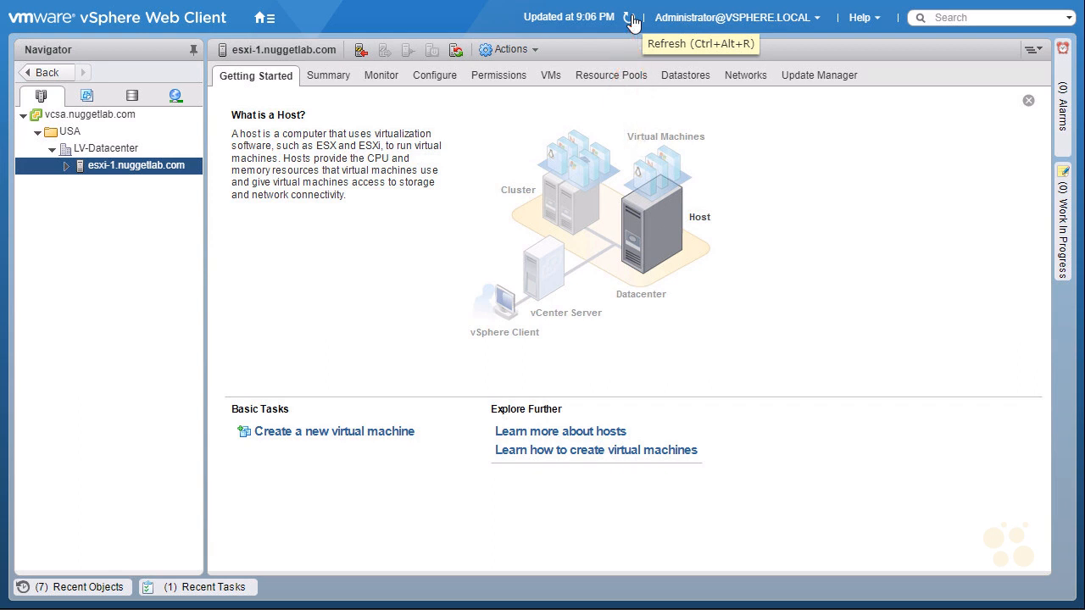
{"action": "left_click", "coordinate": [67, 167]}
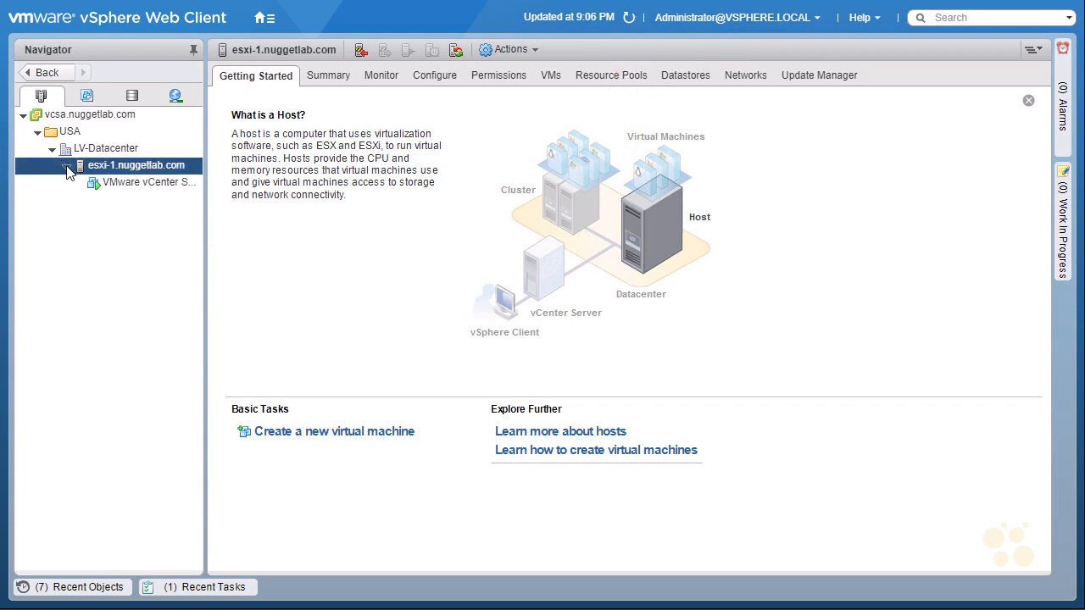
Start adding the host esxi-2.nuggetlab.com to LV-Datacenter and continue to its connection settings.
{"action": "left_click", "coordinate": [138, 182]}
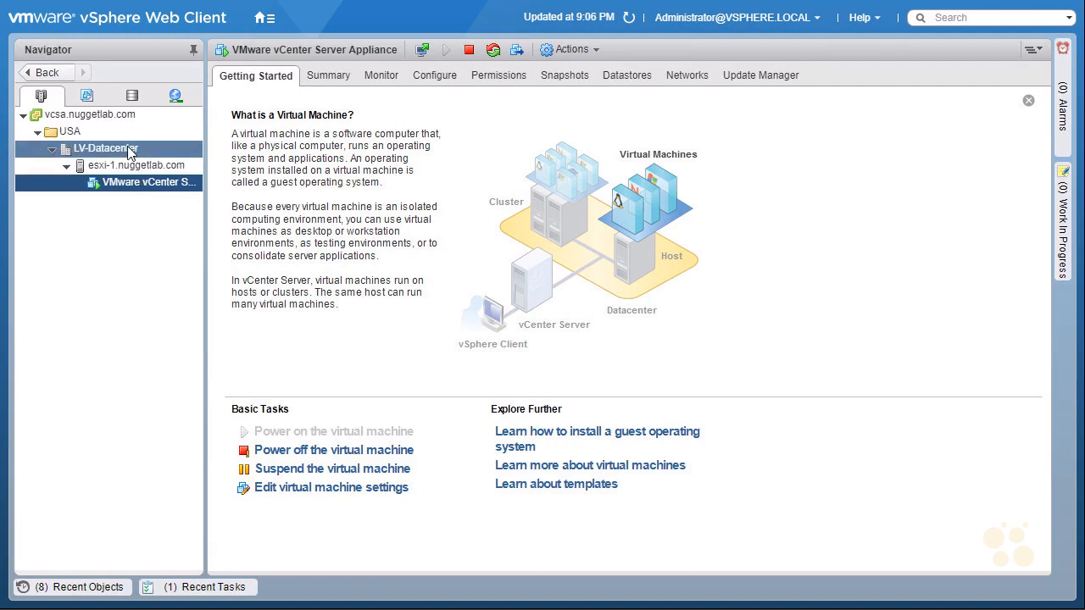
{"action": "right_click", "coordinate": [131, 152]}
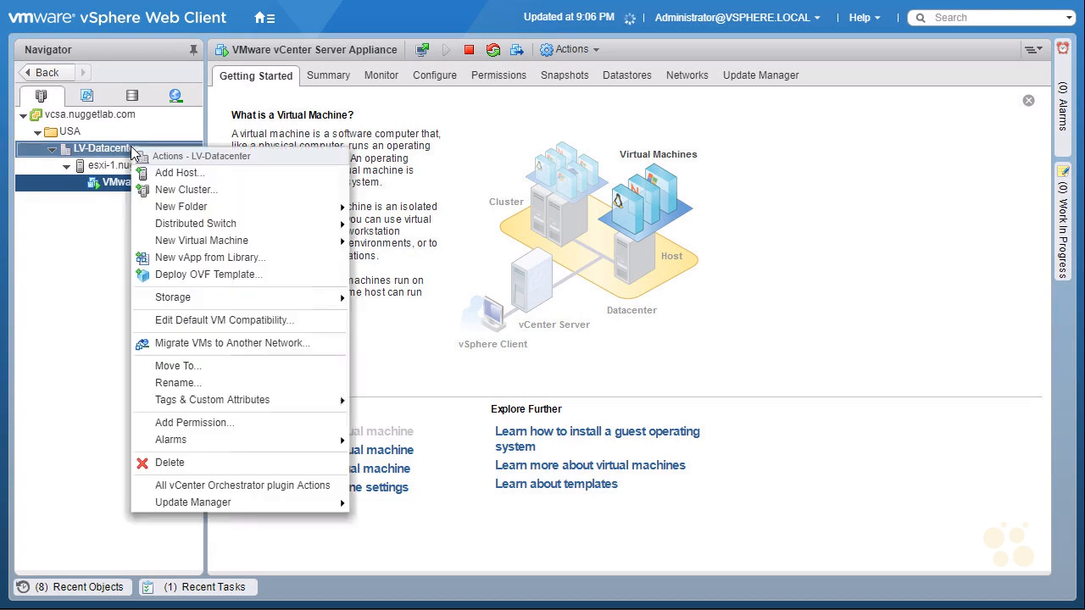
{"action": "left_click", "coordinate": [220, 180]}
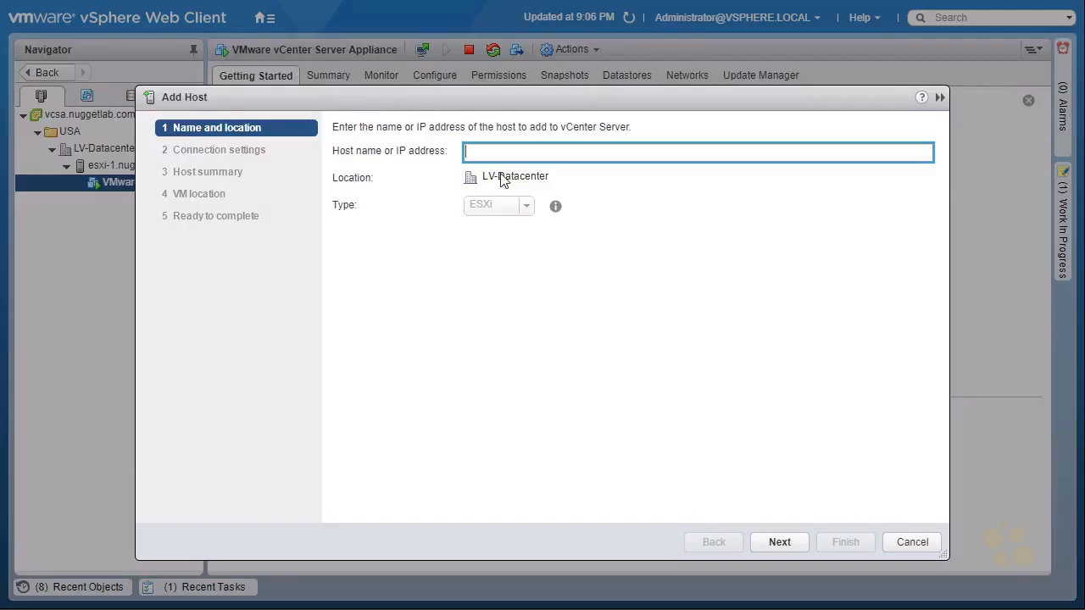
{"action": "type", "text": "esxi-2"}
{"action": "left_click", "coordinate": [779, 542]}
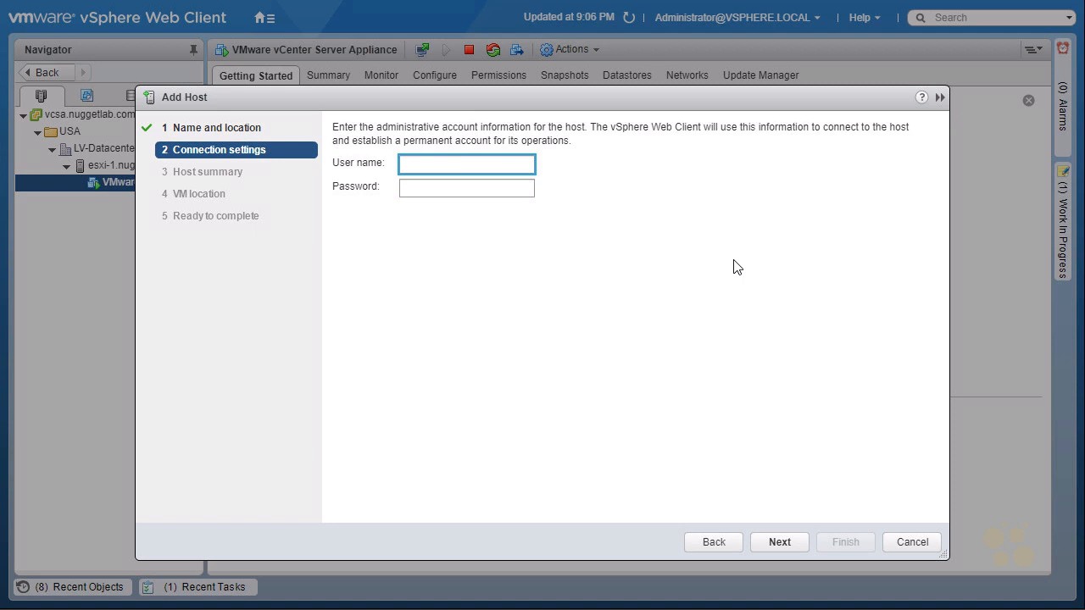
Submit the connection settings for esxi-2 with the user name root and the account password.
{"action": "type", "text": "root"}
{"action": "key", "text": "Tab"}
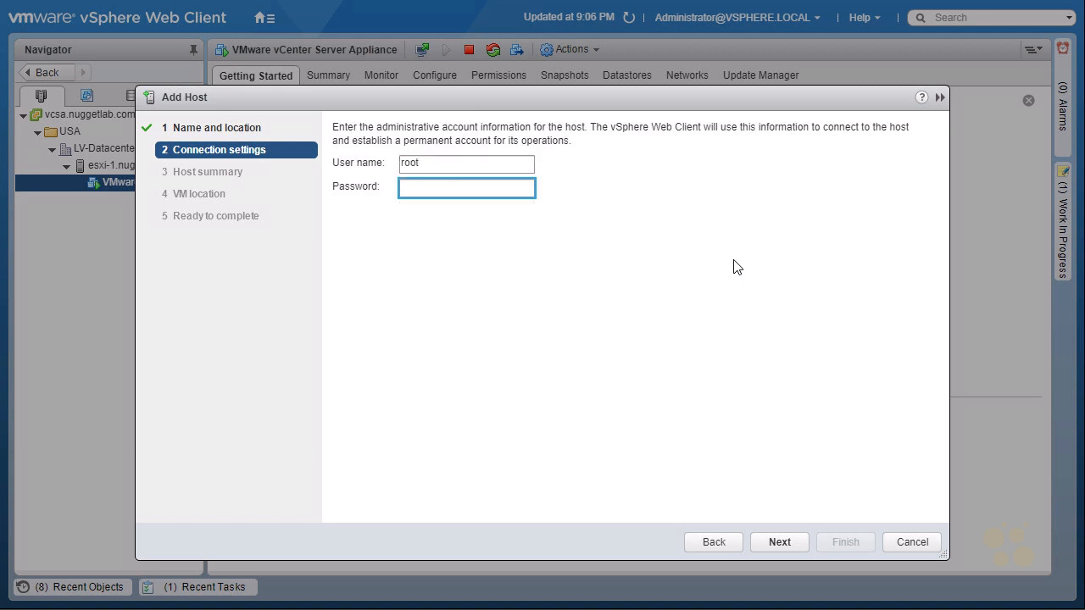
{"action": "type", "text": "********"}
{"action": "left_click", "coordinate": [780, 542]}
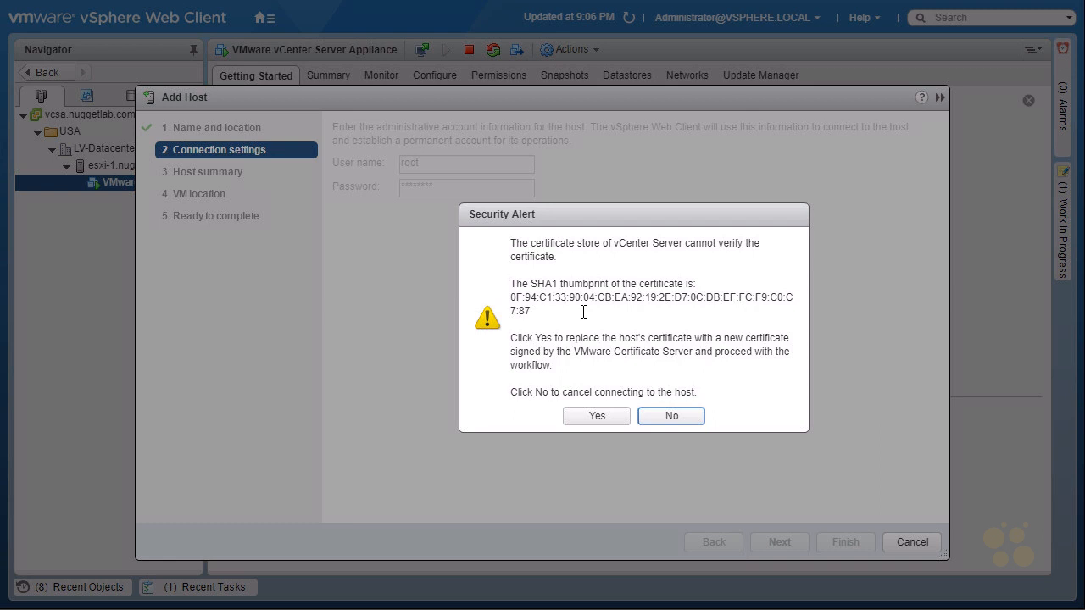
Approve replacing the esxi-2 host's certificate, accept the host summary and assign License 1.
{"action": "left_click", "coordinate": [597, 417]}
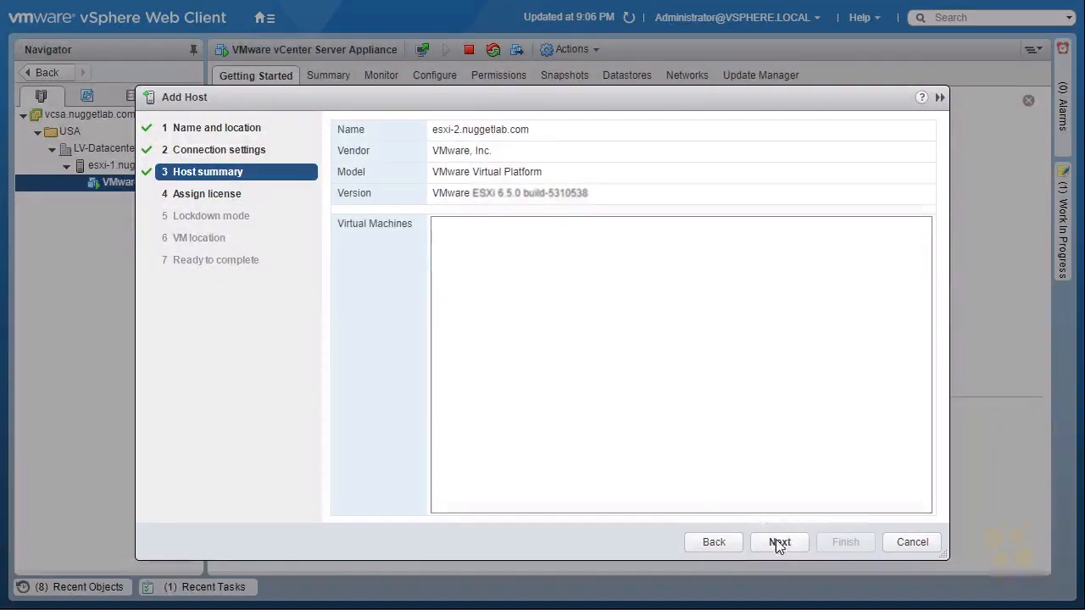
{"action": "left_click", "coordinate": [781, 543]}
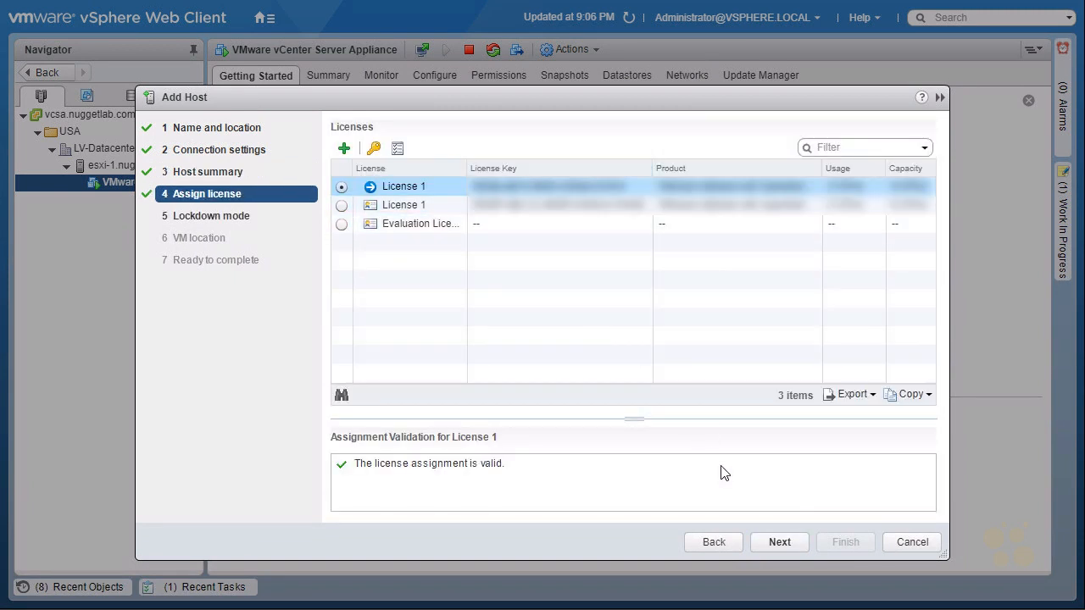
{"action": "left_click", "coordinate": [780, 543]}
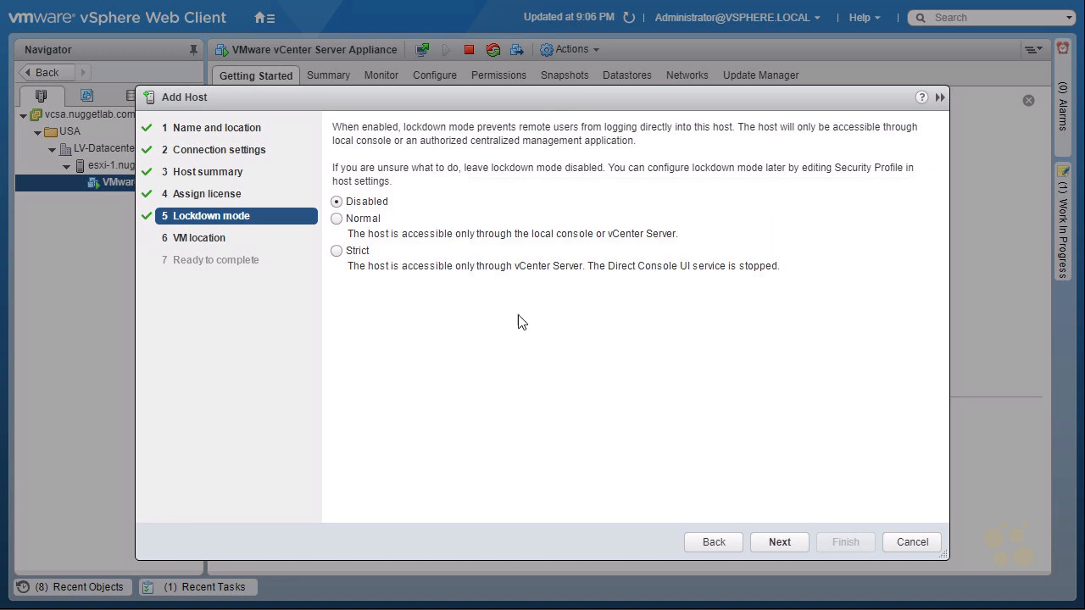
Keep lockdown mode disabled for esxi-2, use LV-Datacenter as the VM location and finish adding the host.
{"action": "left_click", "coordinate": [781, 543]}
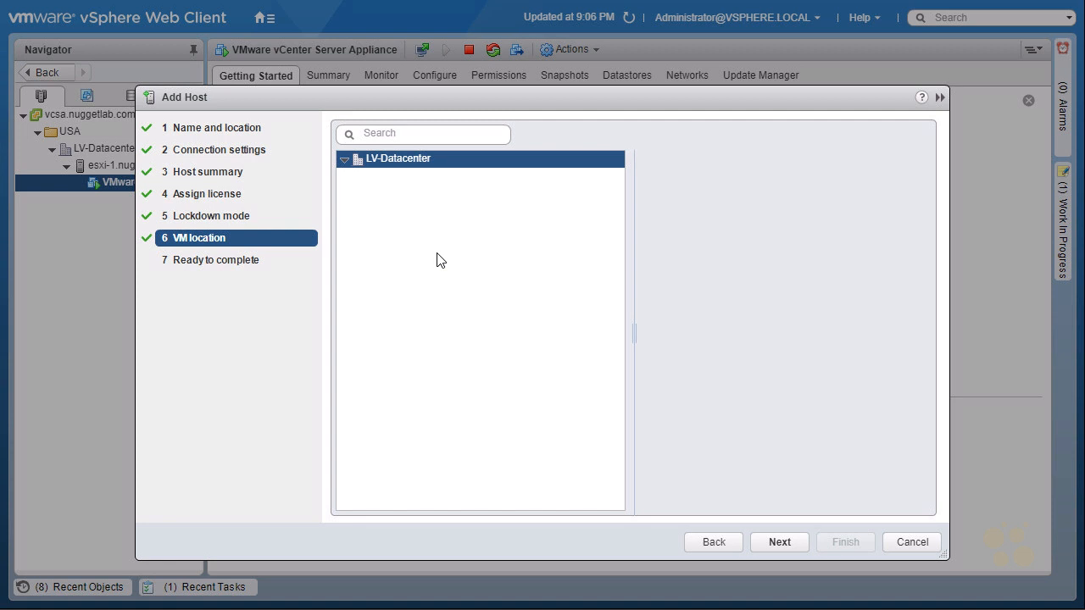
{"action": "left_click", "coordinate": [776, 542]}
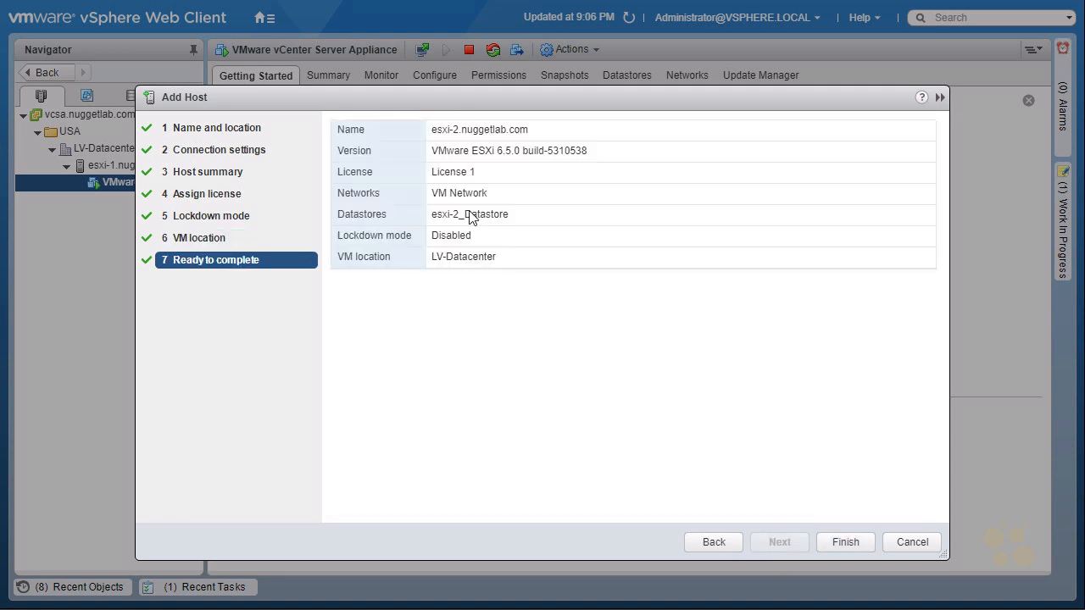
{"action": "left_click", "coordinate": [848, 547]}
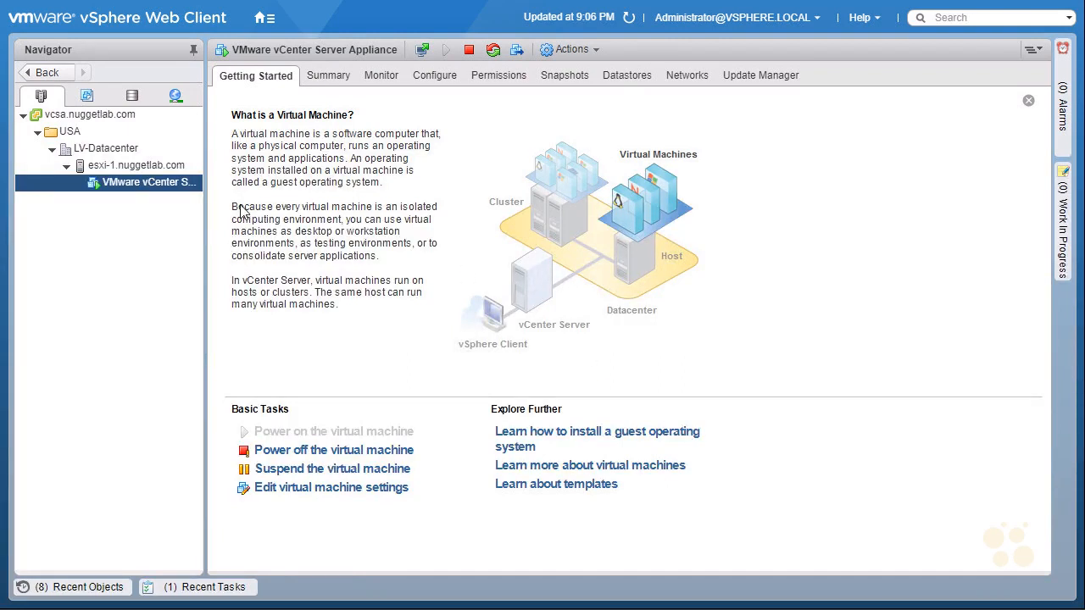
Start adding the host esxi-3.nuggetlab.com to LV-Datacenter and continue to its connection settings.
{"action": "right_click", "coordinate": [131, 156]}
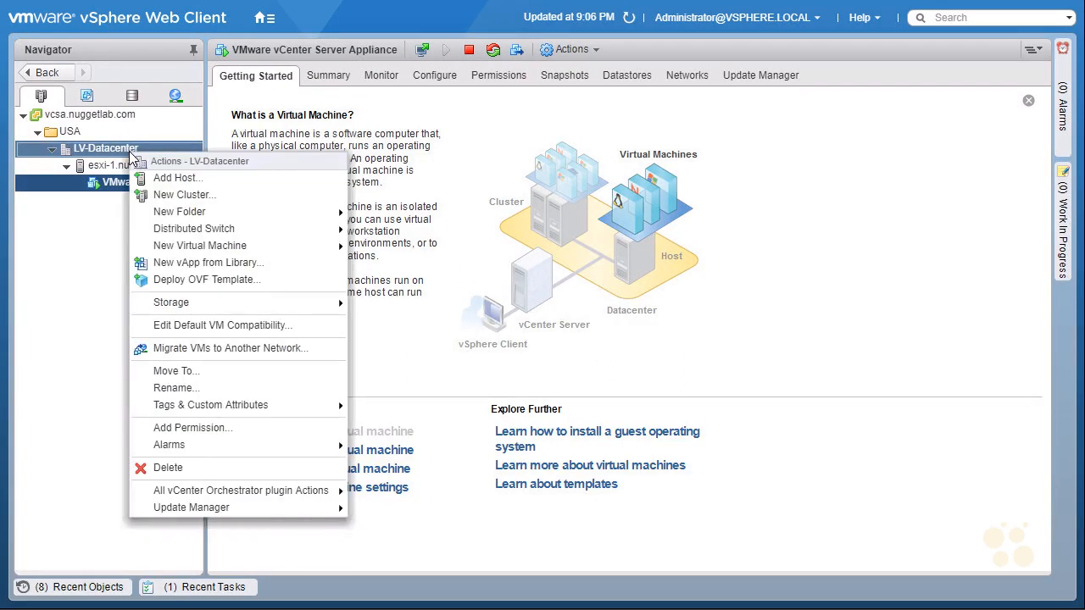
{"action": "left_click", "coordinate": [212, 180]}
{"action": "type", "text": "esxi-3"}
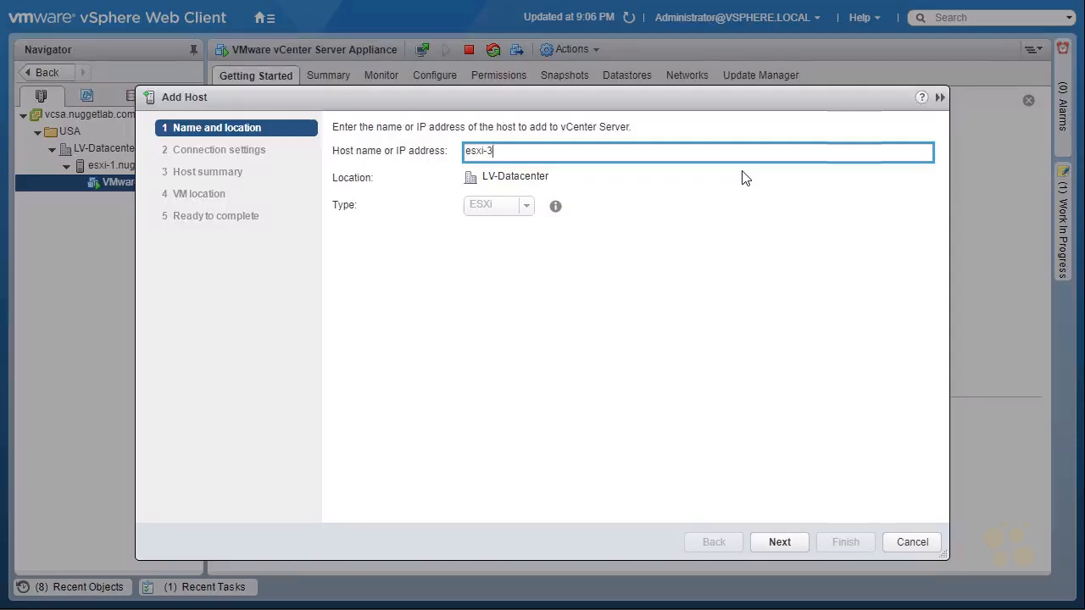
{"action": "left_click", "coordinate": [780, 541]}
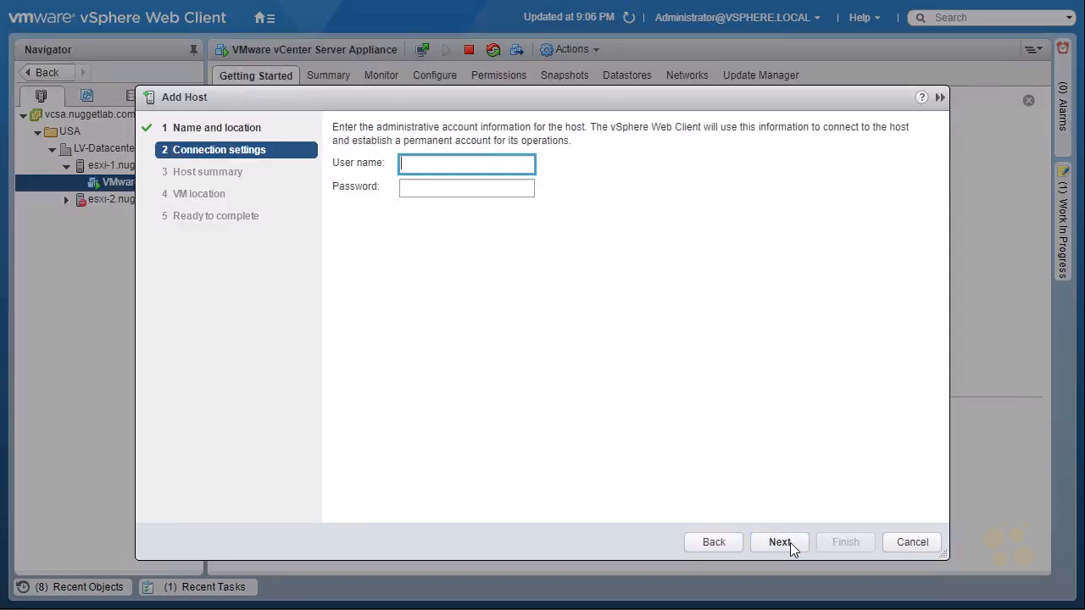
Submit the connection settings for esxi-3 with the user name root and the account password.
{"action": "type", "text": "root"}
{"action": "key", "text": "Tab"}
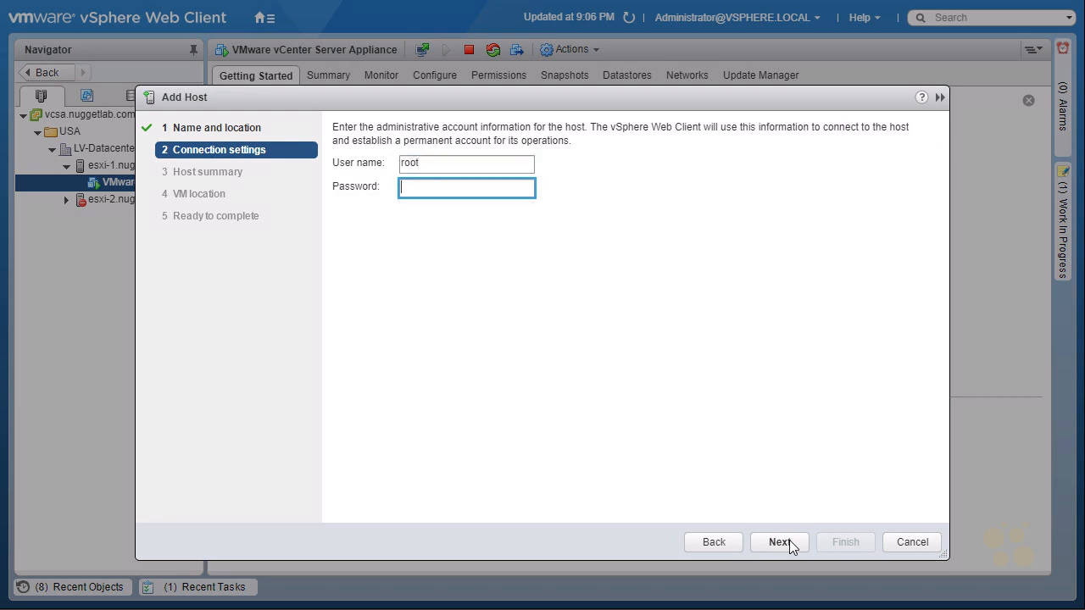
{"action": "type", "text": "********"}
{"action": "left_click", "coordinate": [783, 543]}
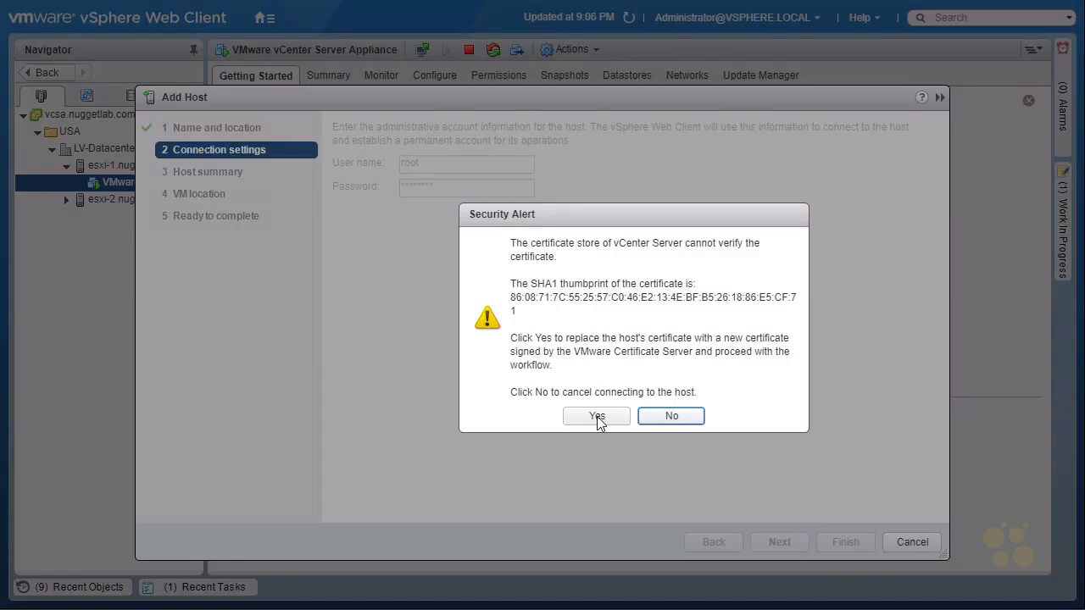
Approve replacing the esxi-3 host's certificate, accept the host summary and assign License 1.
{"action": "left_click", "coordinate": [596, 416]}
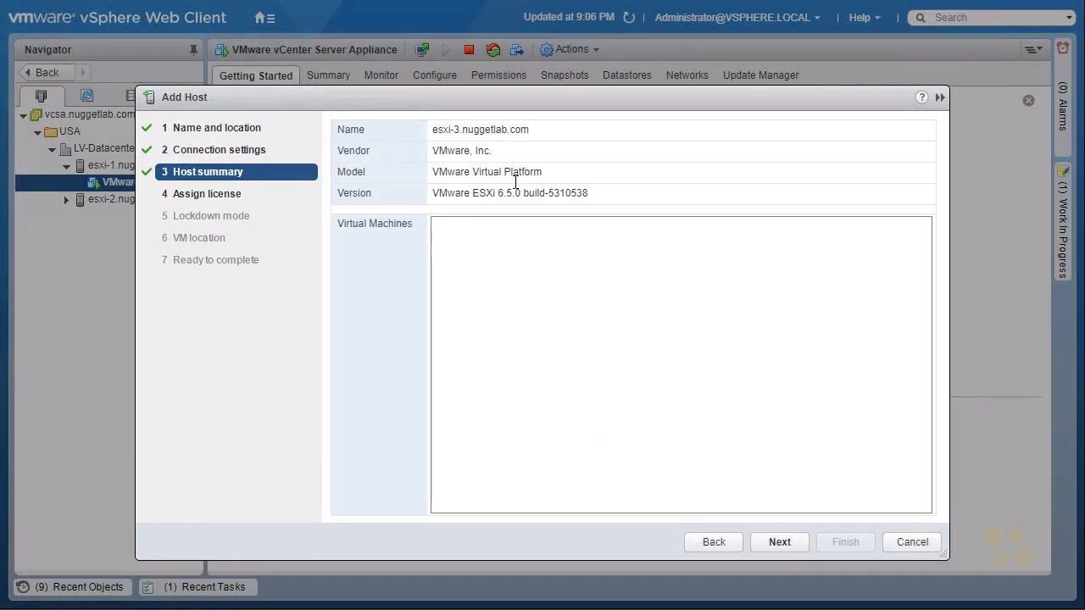
{"action": "left_click", "coordinate": [797, 545]}
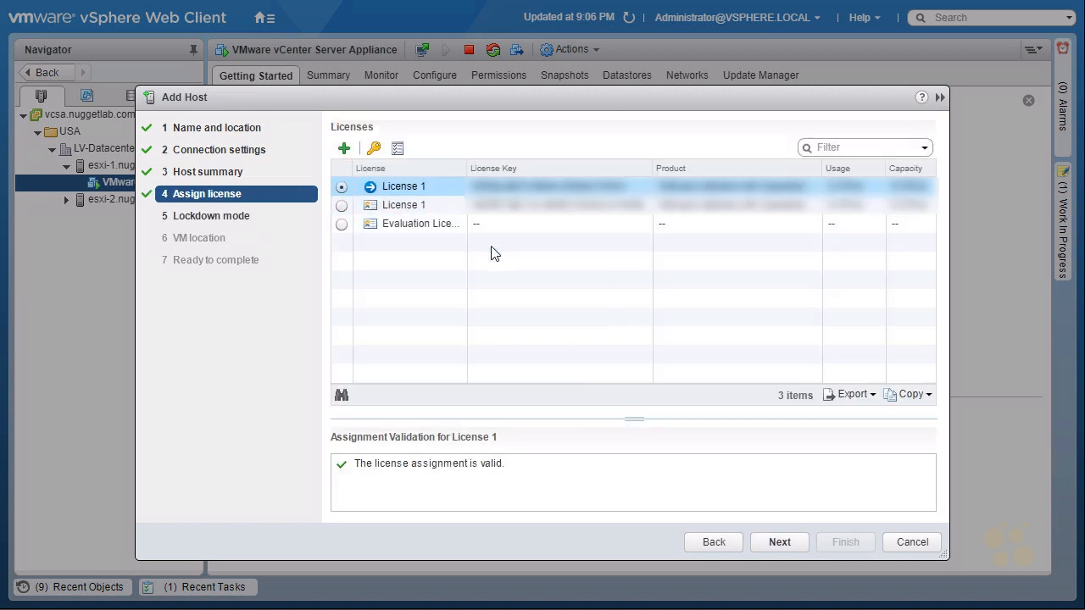
{"action": "left_click", "coordinate": [782, 540]}
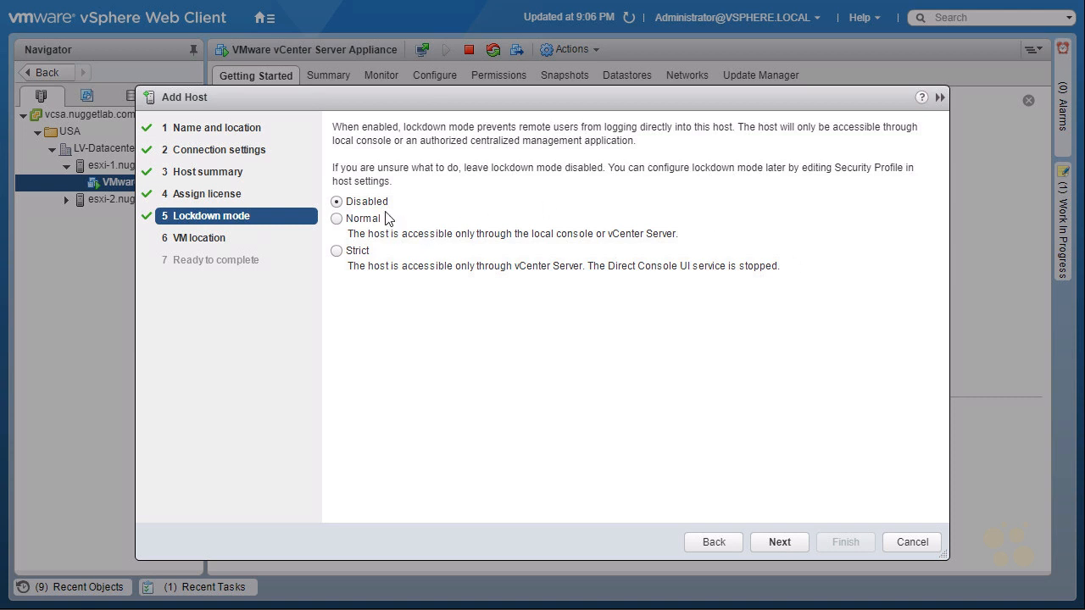
Keep lockdown mode disabled for esxi-3, use LV-Datacenter as the VM location and finish adding the host.
{"action": "left_click", "coordinate": [779, 543]}
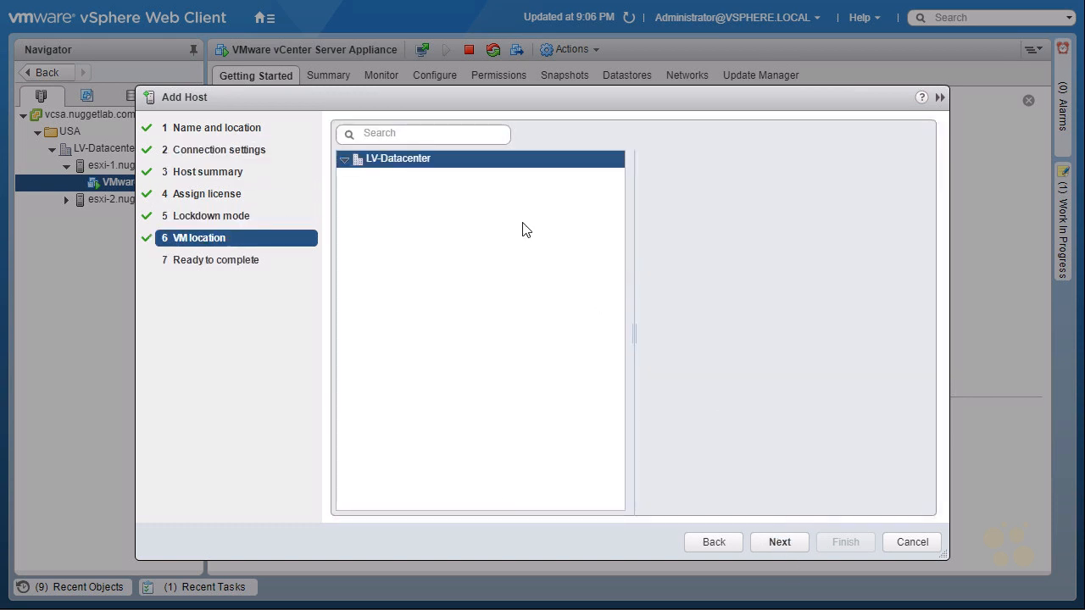
{"action": "left_click", "coordinate": [779, 542]}
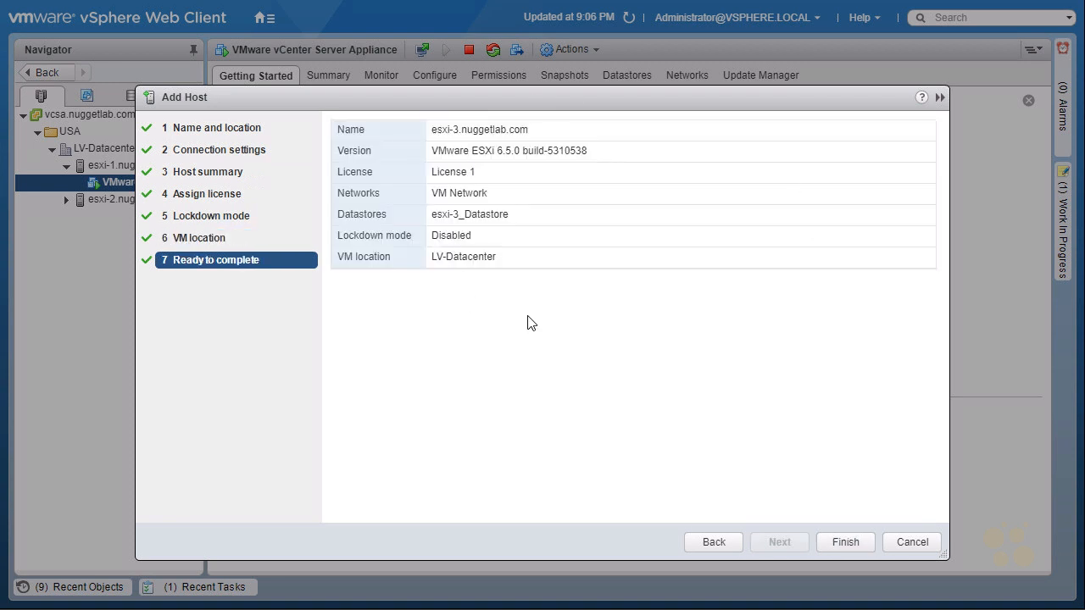
{"action": "left_click", "coordinate": [850, 542]}
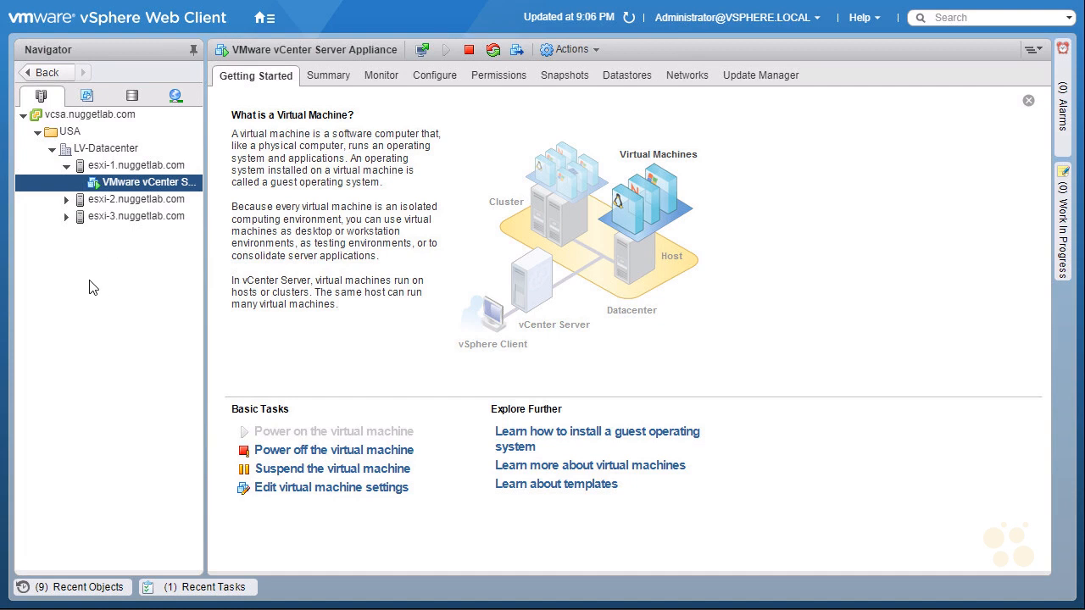
Refresh and tidy the inventory by collapsing esxi-1.nuggetlab.com, and view the recent tasks with vcsa.nuggetlab.com selected.
{"action": "left_click", "coordinate": [630, 18]}
{"action": "left_click", "coordinate": [67, 166]}
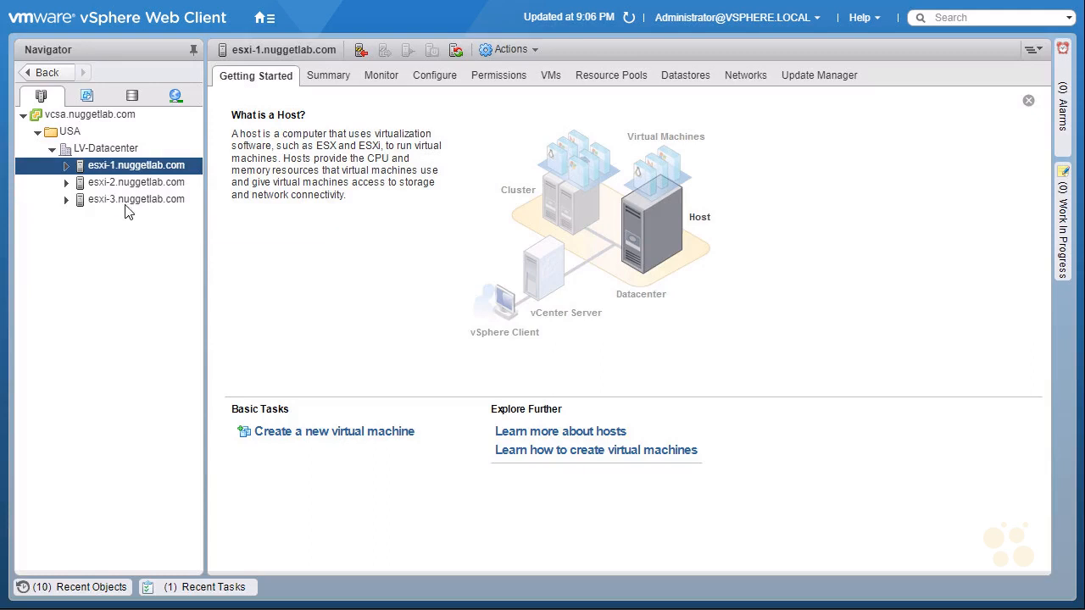
{"action": "left_click", "coordinate": [90, 116]}
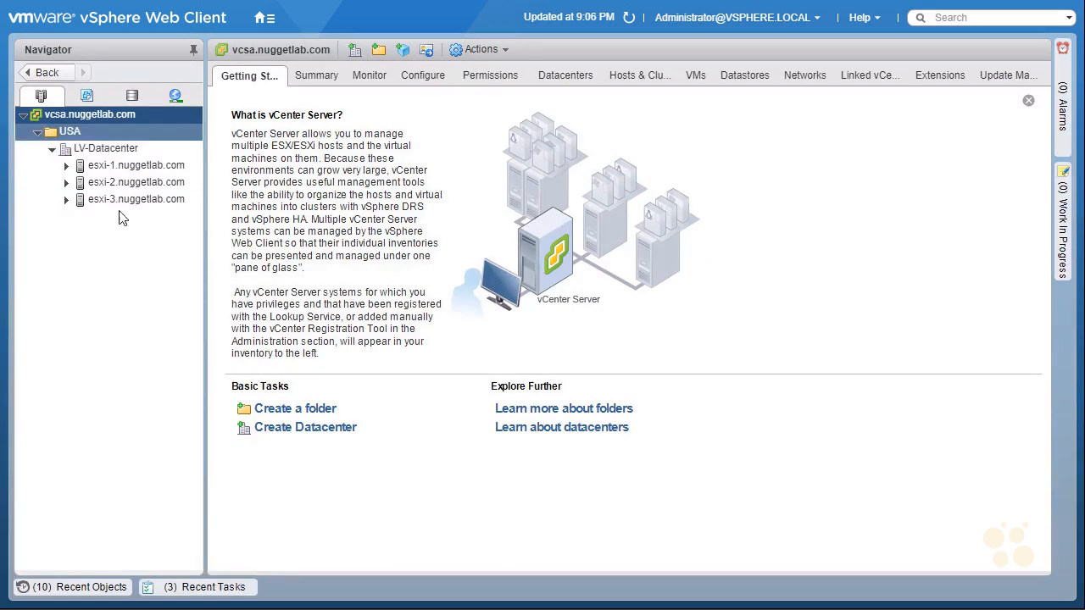
{"action": "left_click", "coordinate": [203, 587]}
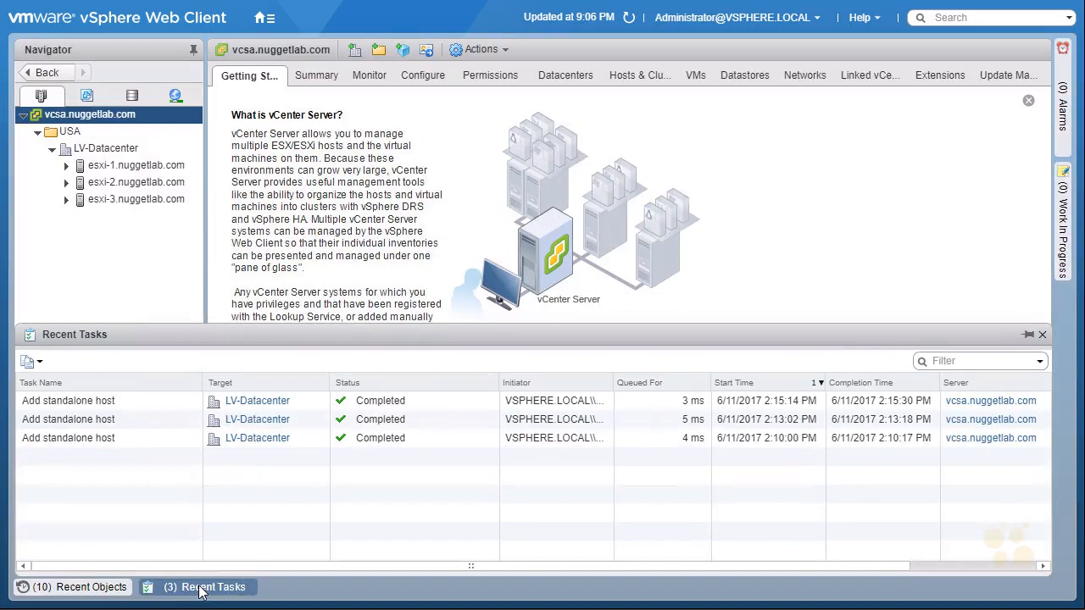